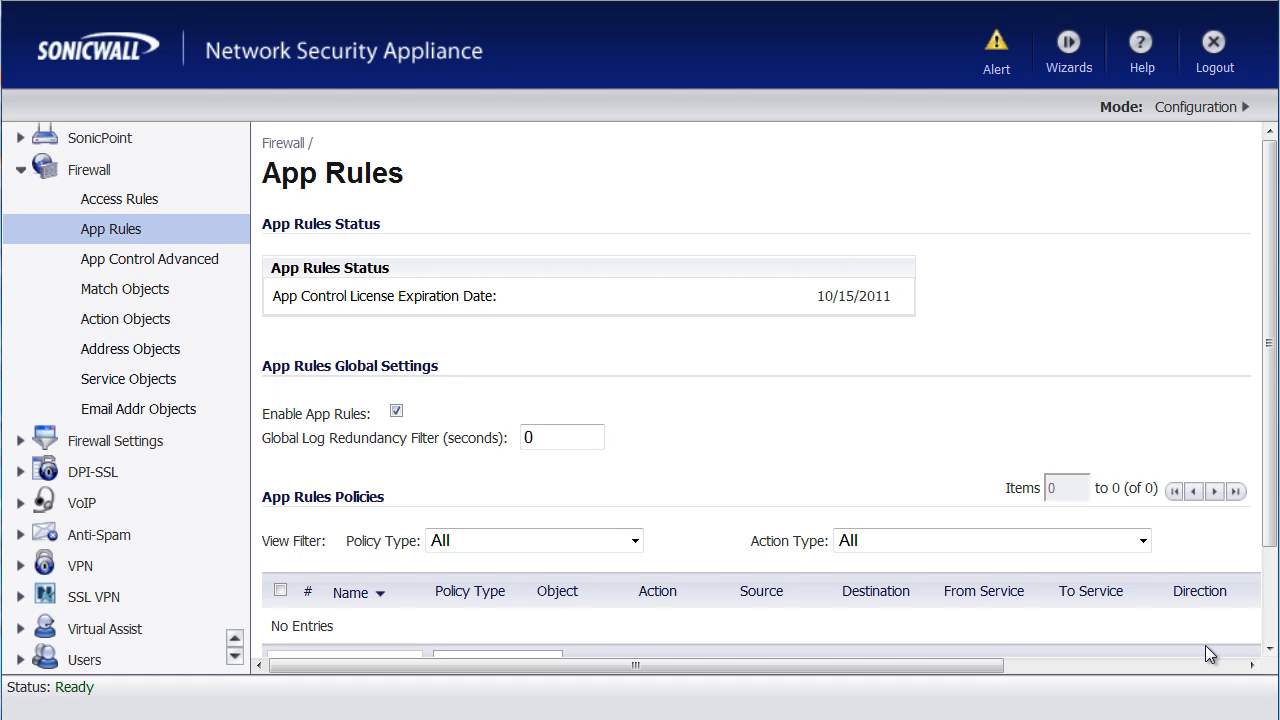
Step: Start a new match object named 'Protected Document' with type File Content
{"action": "left_click", "coordinate": [133, 296]}
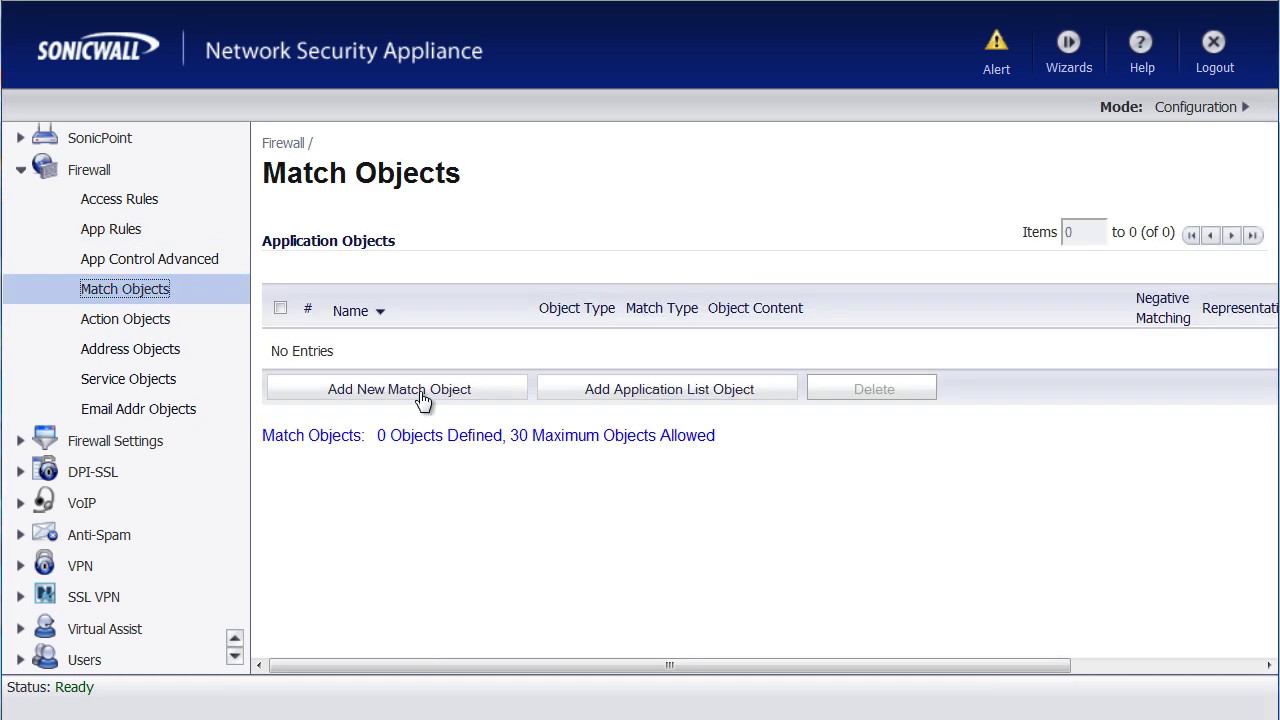
{"action": "left_click", "coordinate": [427, 391]}
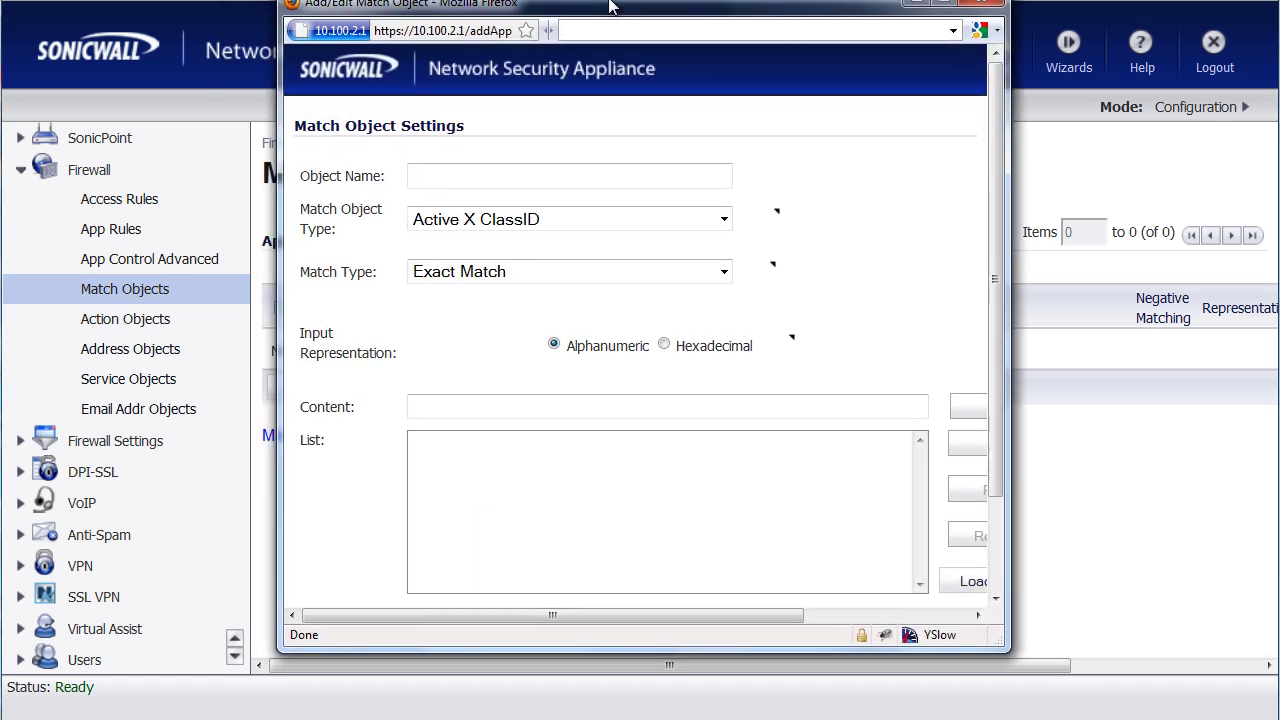
{"action": "left_click", "coordinate": [522, 178]}
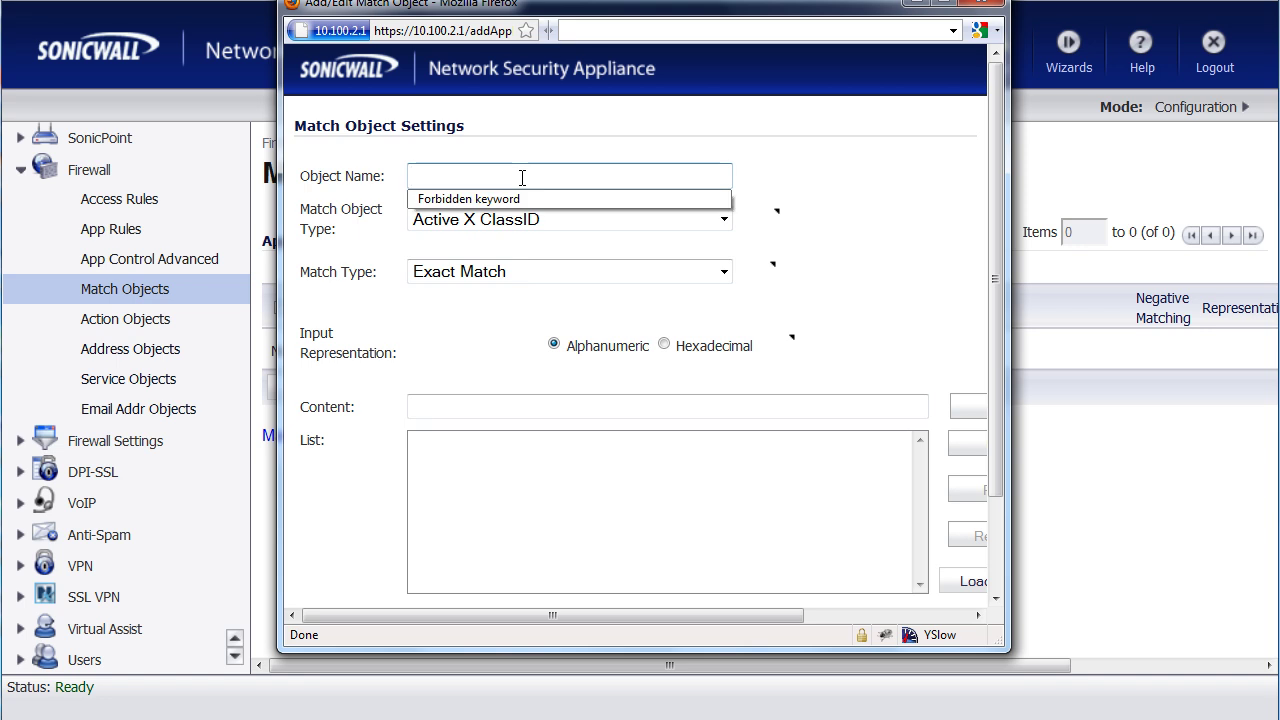
{"action": "type", "text": "Protec"}
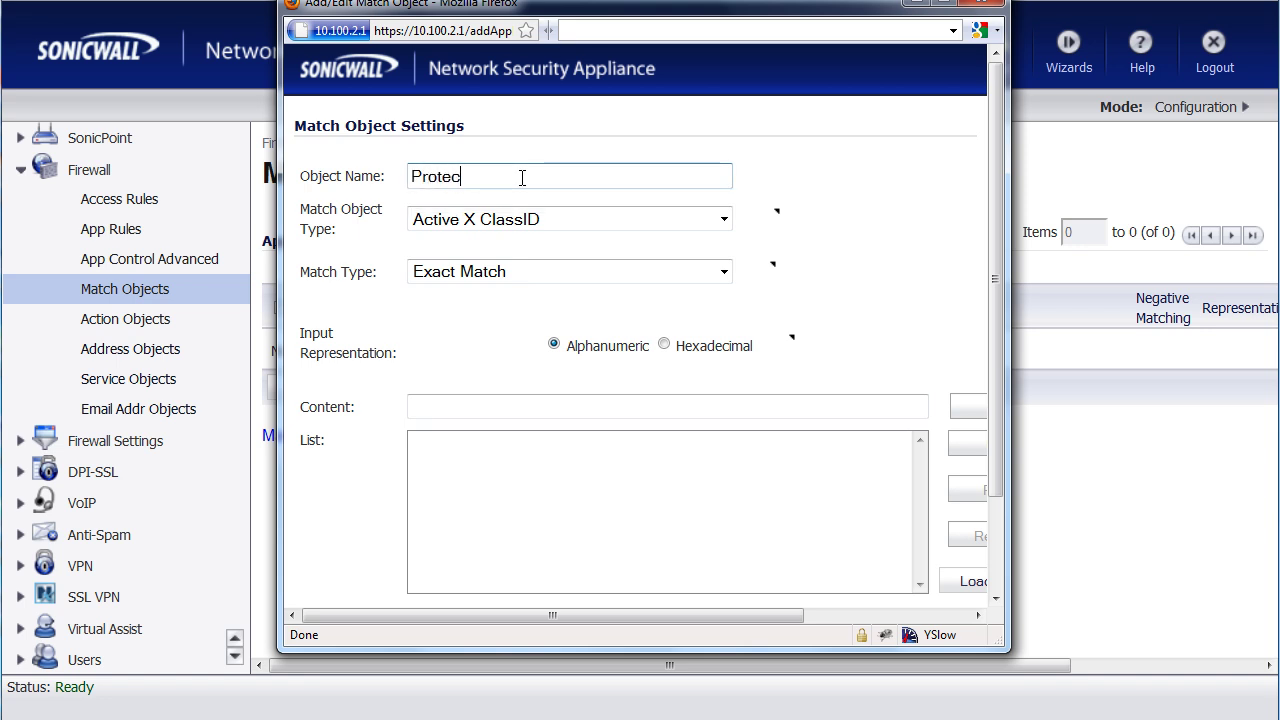
{"action": "type", "text": "ted Document"}
{"action": "left_click", "coordinate": [545, 220]}
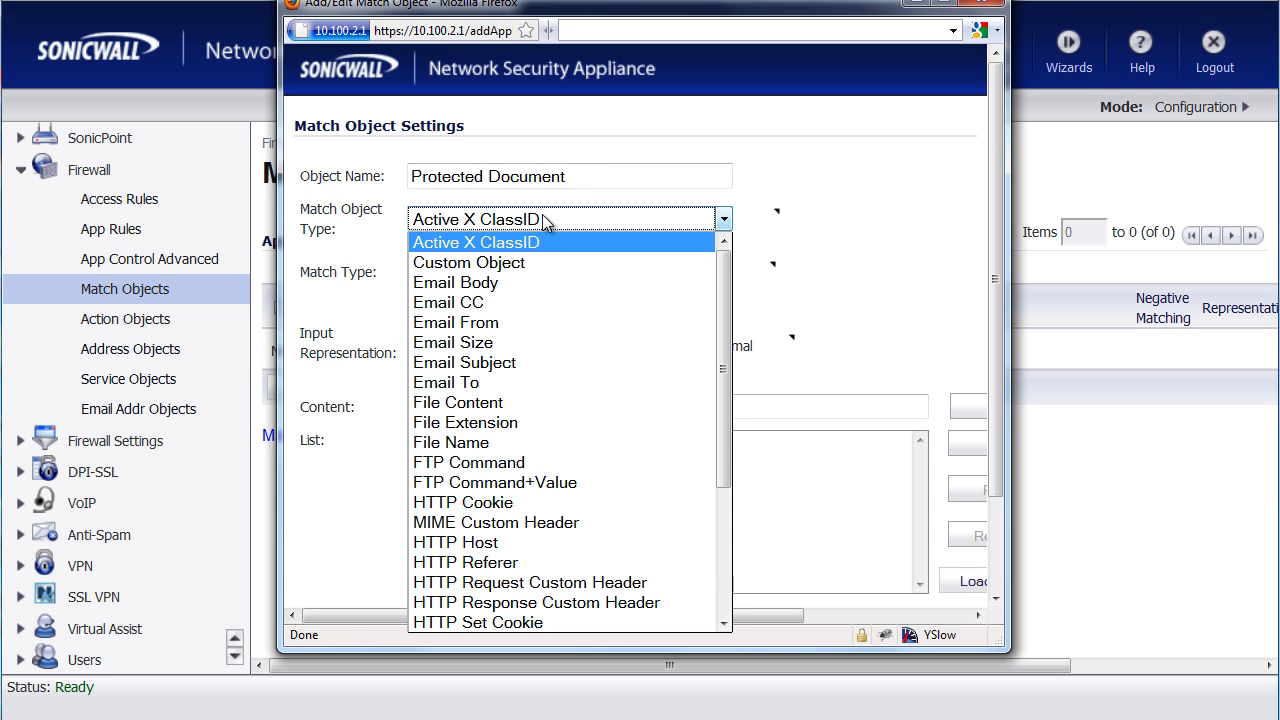
{"action": "left_click", "coordinate": [497, 403]}
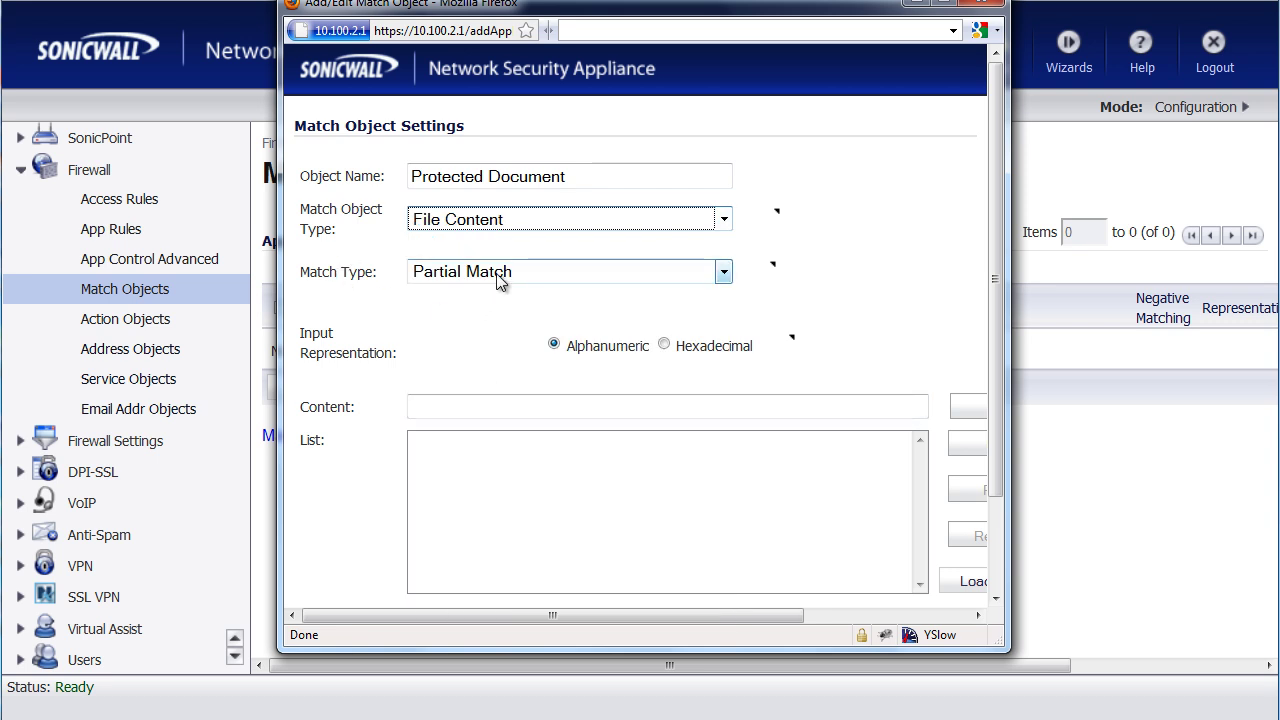
Step: Add 'confidential' as the partial-match content keyword and save the match object
{"action": "left_click", "coordinate": [486, 408]}
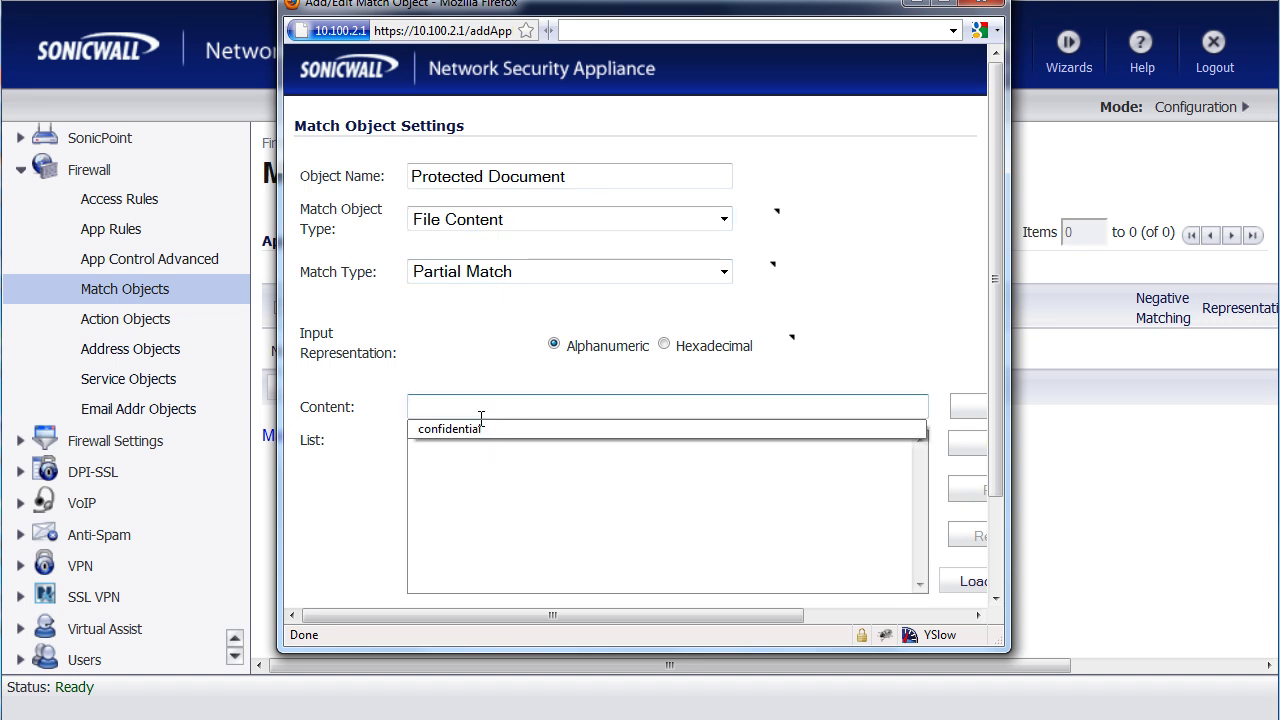
{"action": "left_click", "coordinate": [475, 431]}
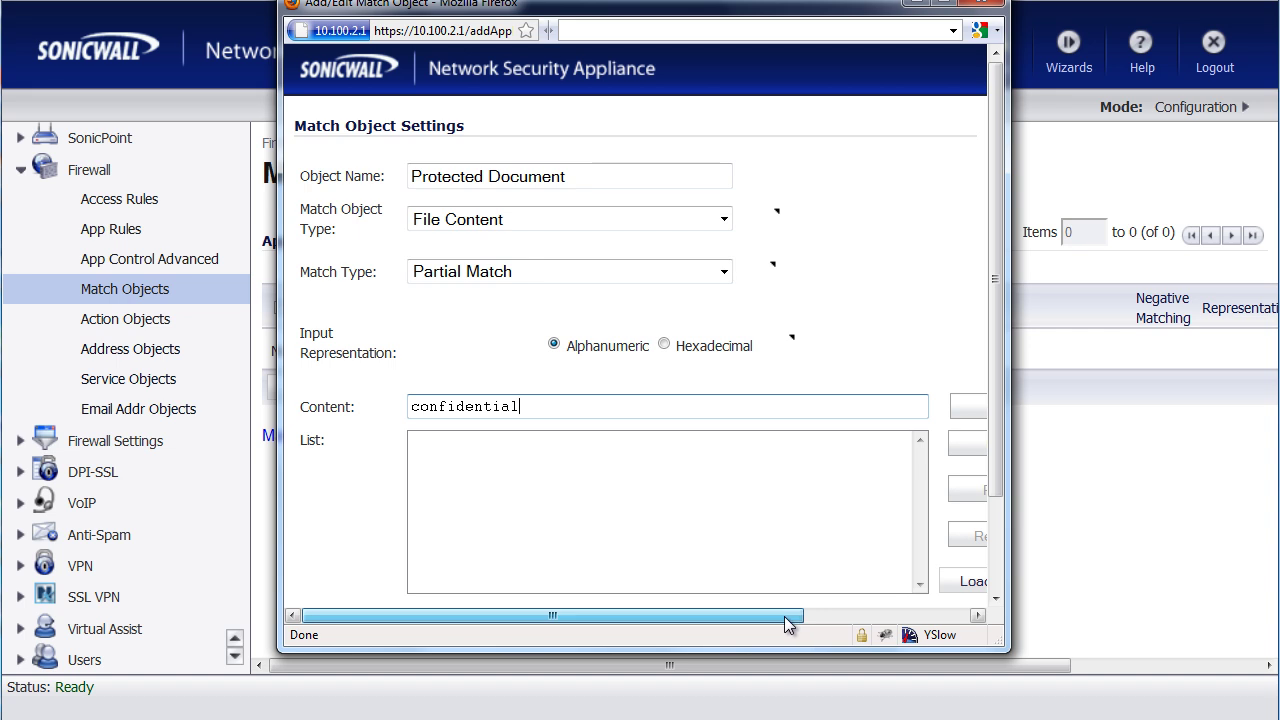
{"action": "left_click_drag", "start_coordinate": [784, 616], "coordinate": [864, 618]}
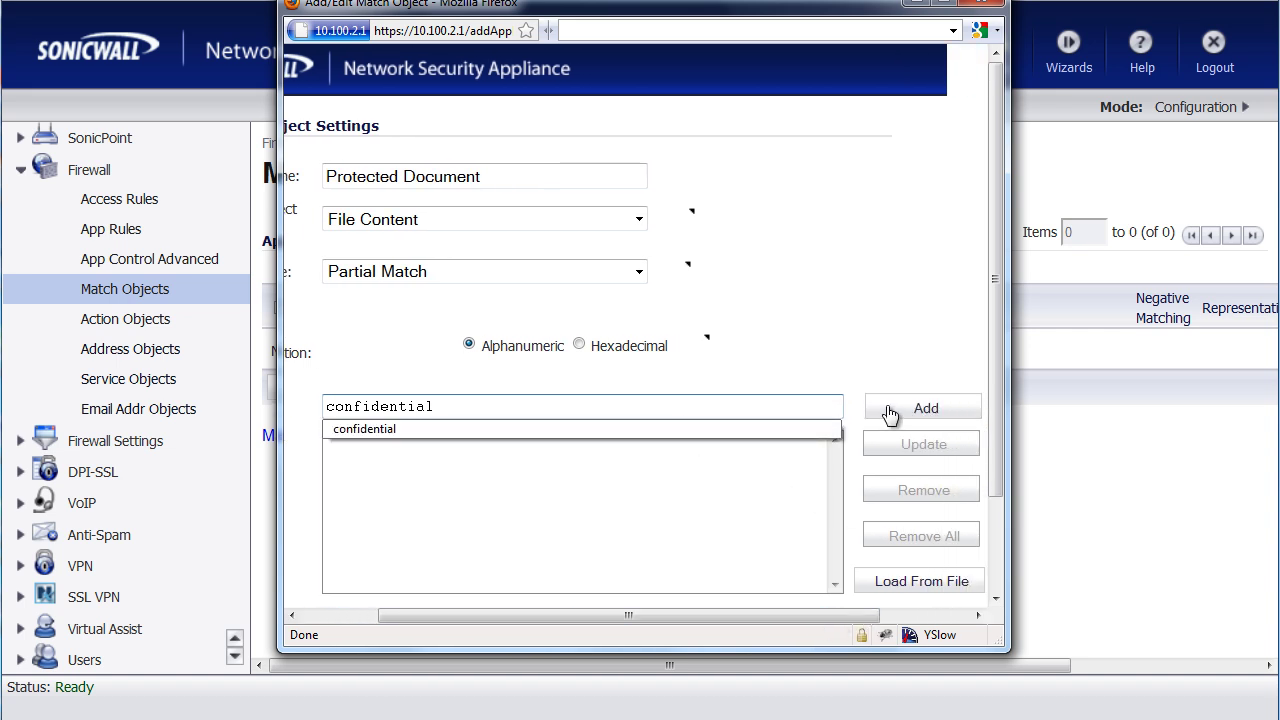
{"action": "left_click", "coordinate": [886, 408]}
{"action": "scroll", "coordinate": [995, 583], "scroll_direction": "down", "scroll_amount": 3}
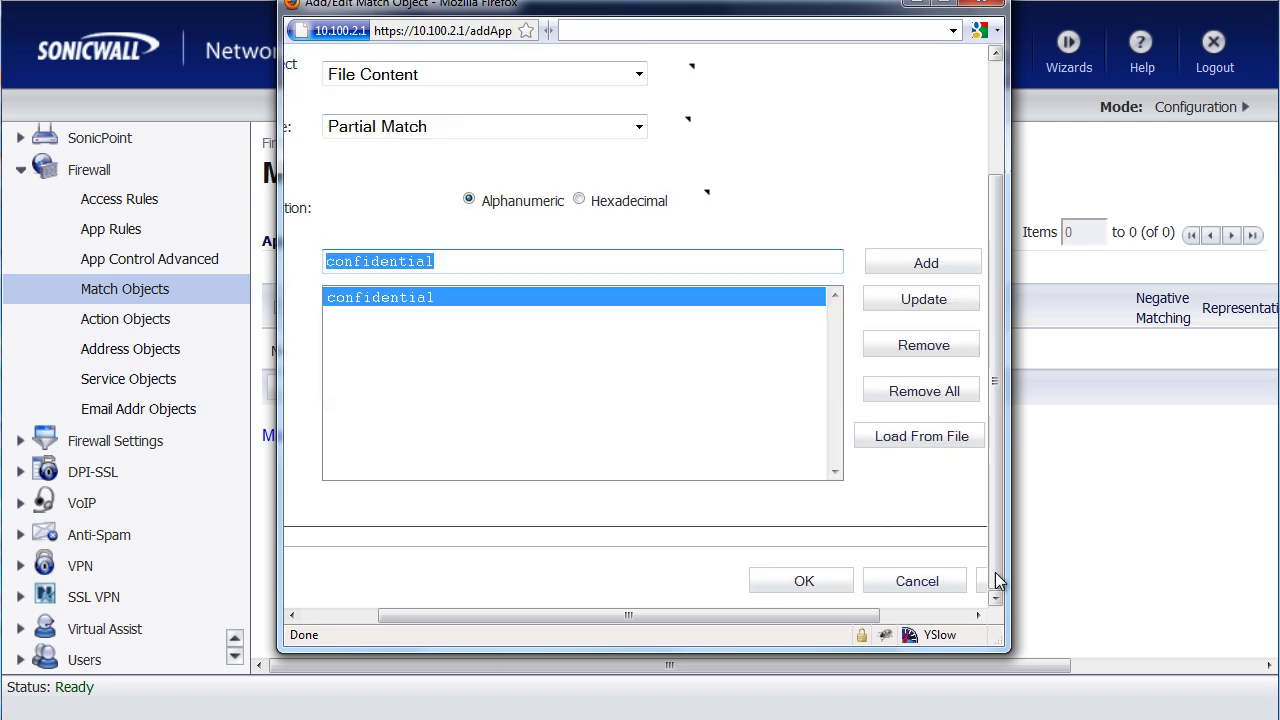
{"action": "left_click", "coordinate": [803, 583]}
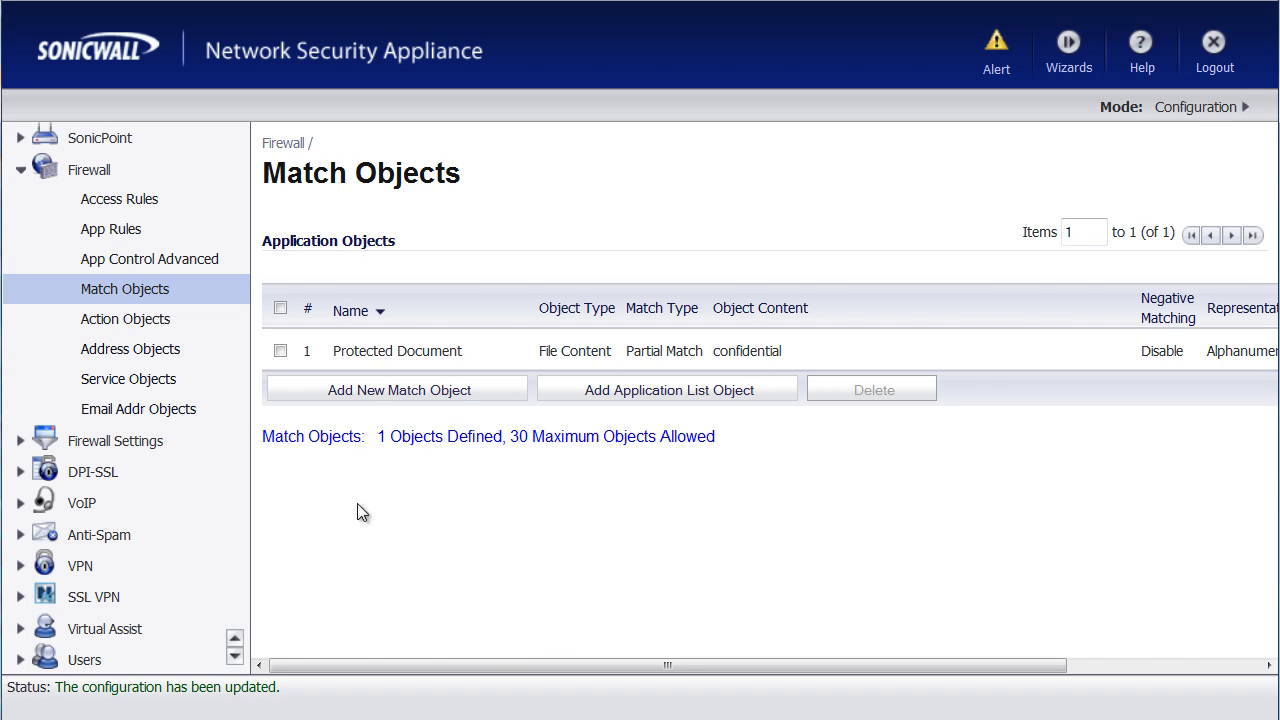
Step: Create action object 'Remove Attachment with Warning' using Block SMTP E-Mail - Send Error Reply
{"action": "left_click", "coordinate": [125, 330]}
{"action": "scroll", "coordinate": [583, 229], "scroll_direction": "down", "scroll_amount": 5}
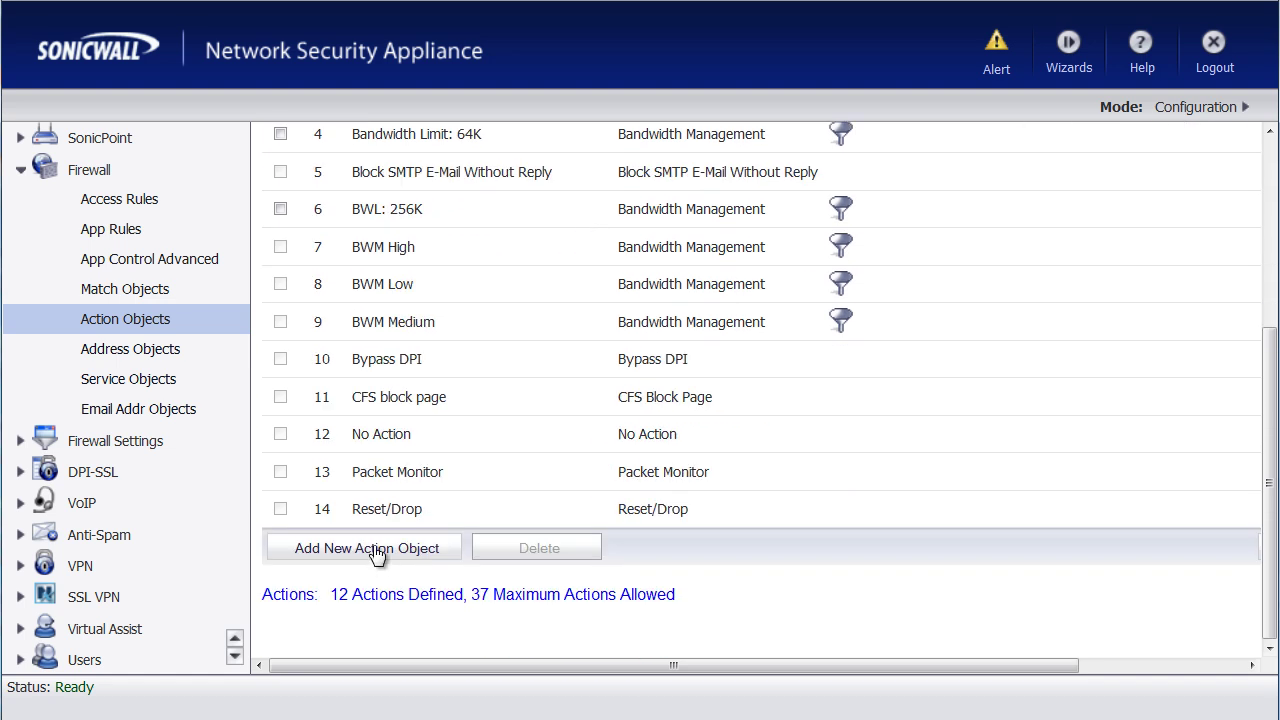
{"action": "left_click", "coordinate": [375, 552]}
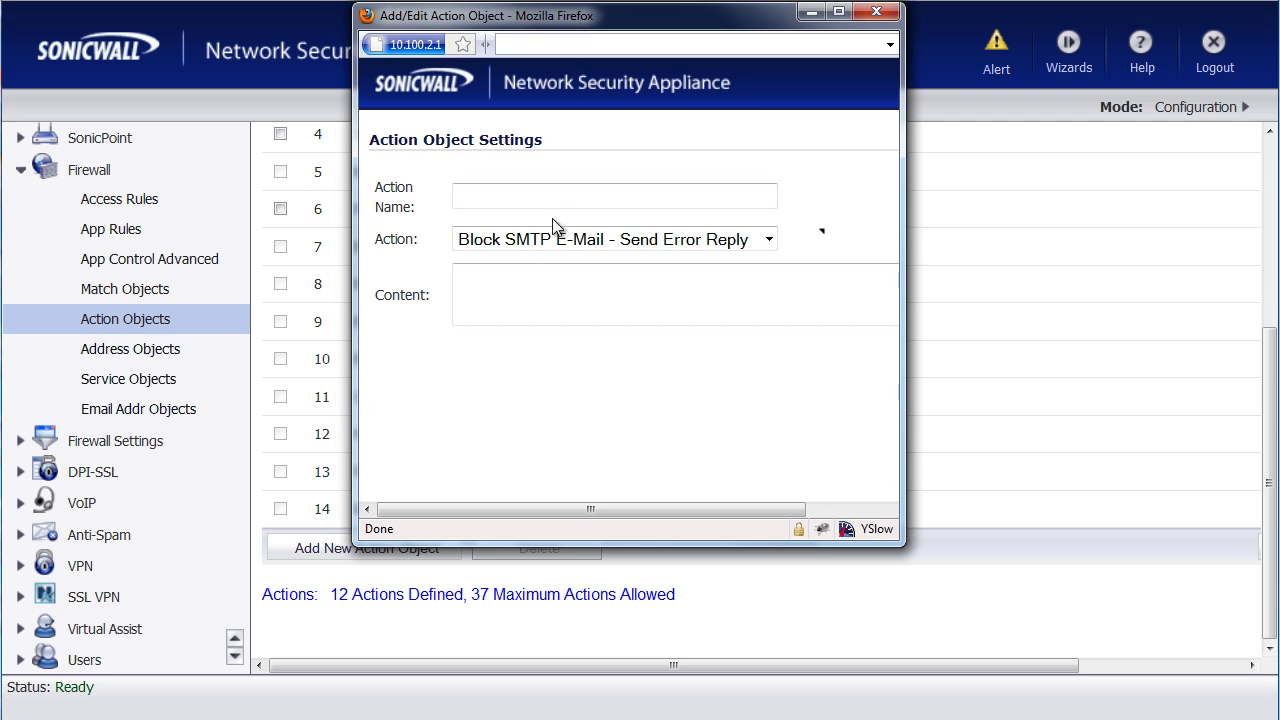
{"action": "left_click", "coordinate": [549, 190]}
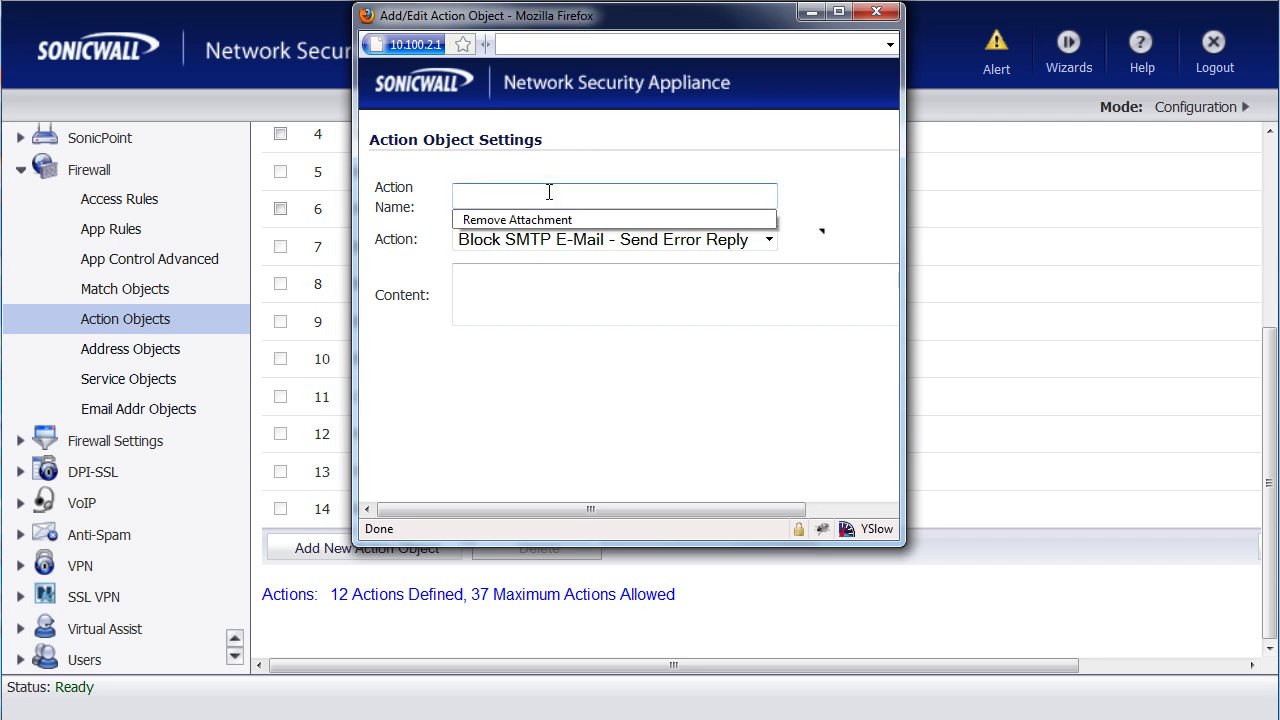
{"action": "key", "text": "Down"}
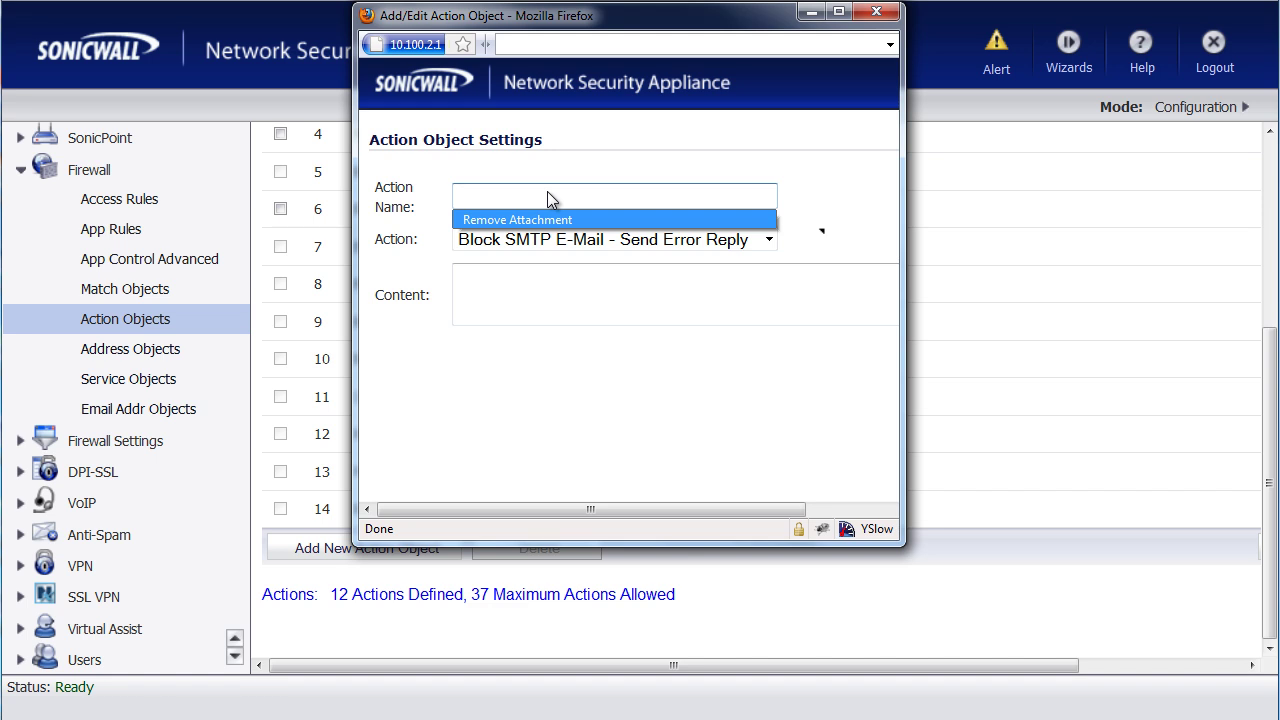
{"action": "key", "text": "Return"}
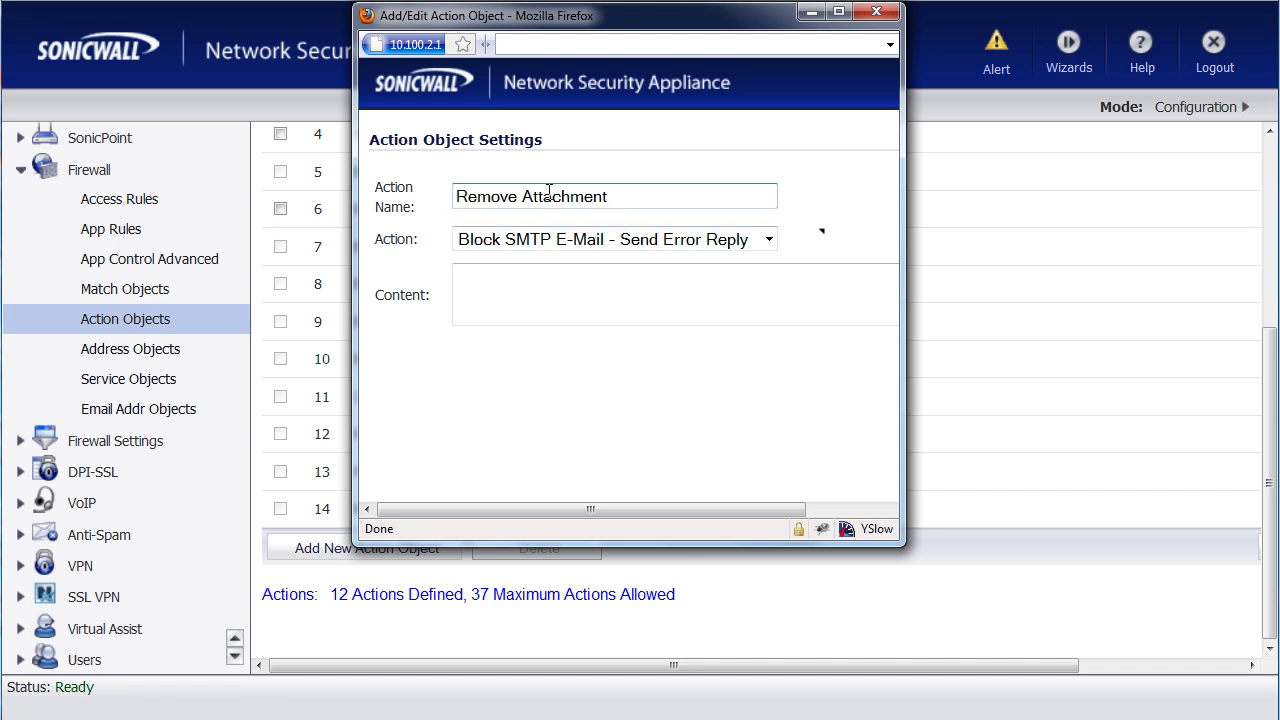
{"action": "type", "text": "with Warning"}
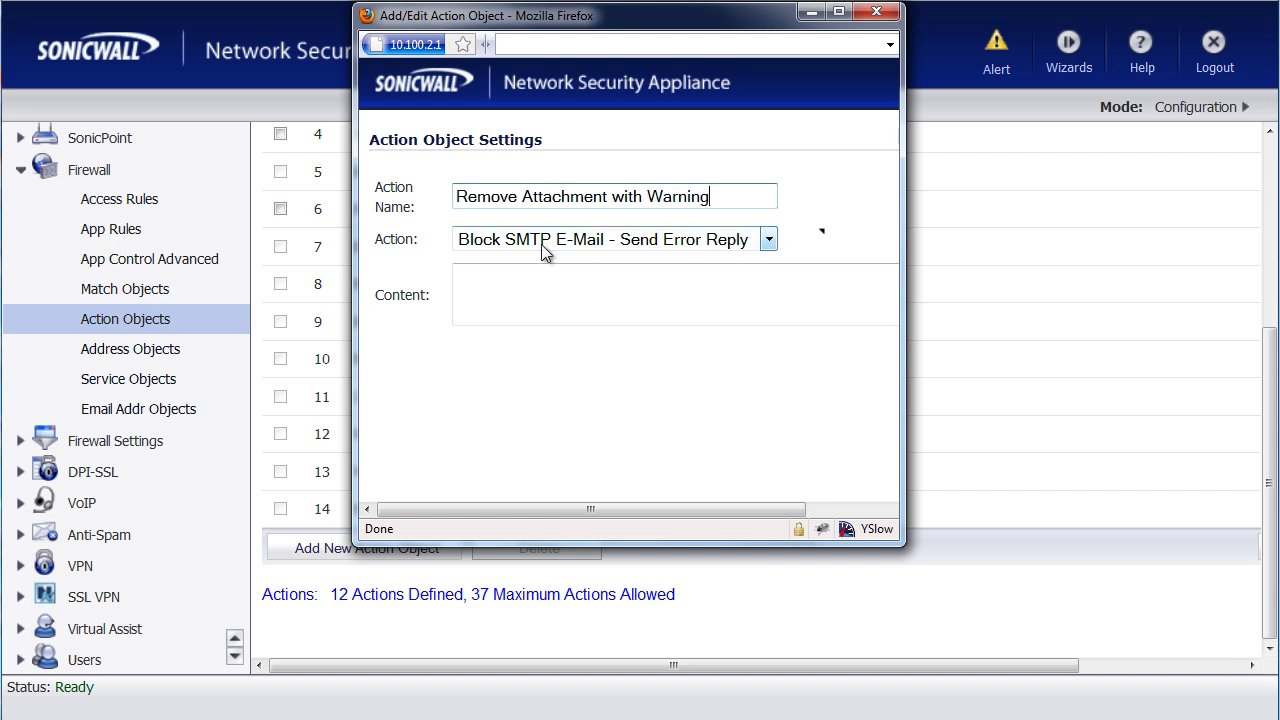
{"action": "left_click", "coordinate": [545, 251]}
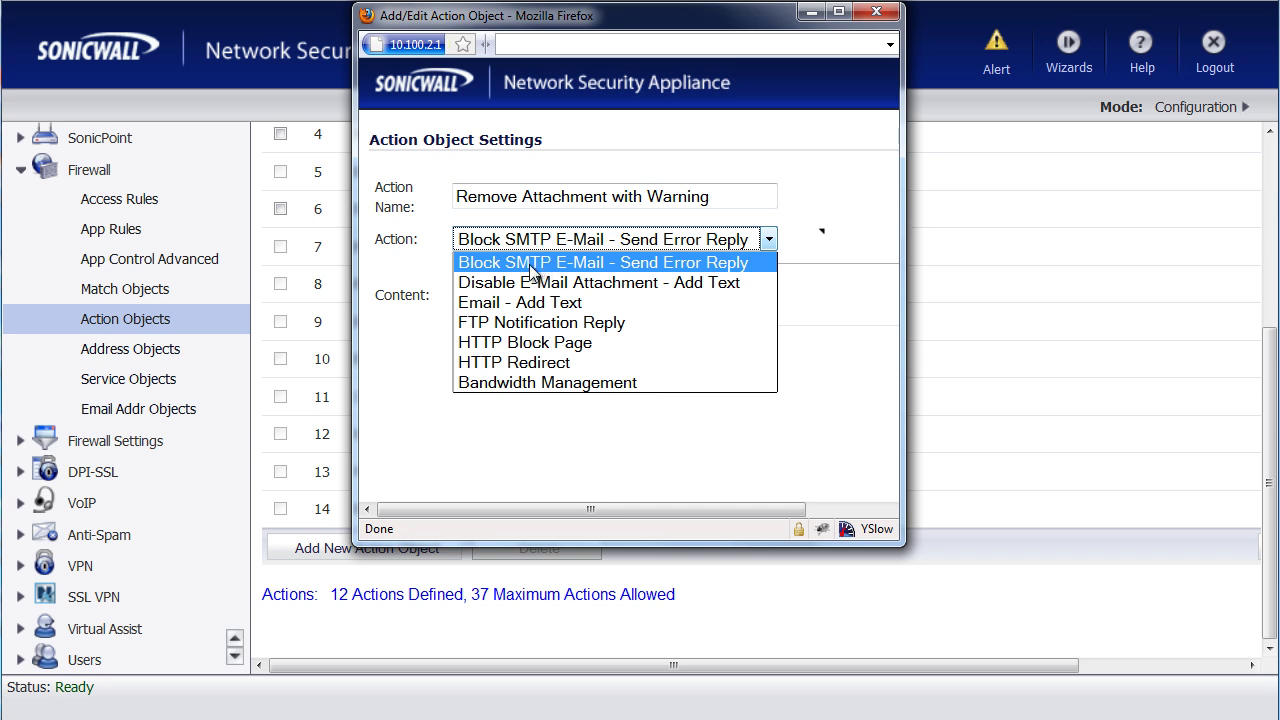
{"action": "left_click", "coordinate": [530, 265]}
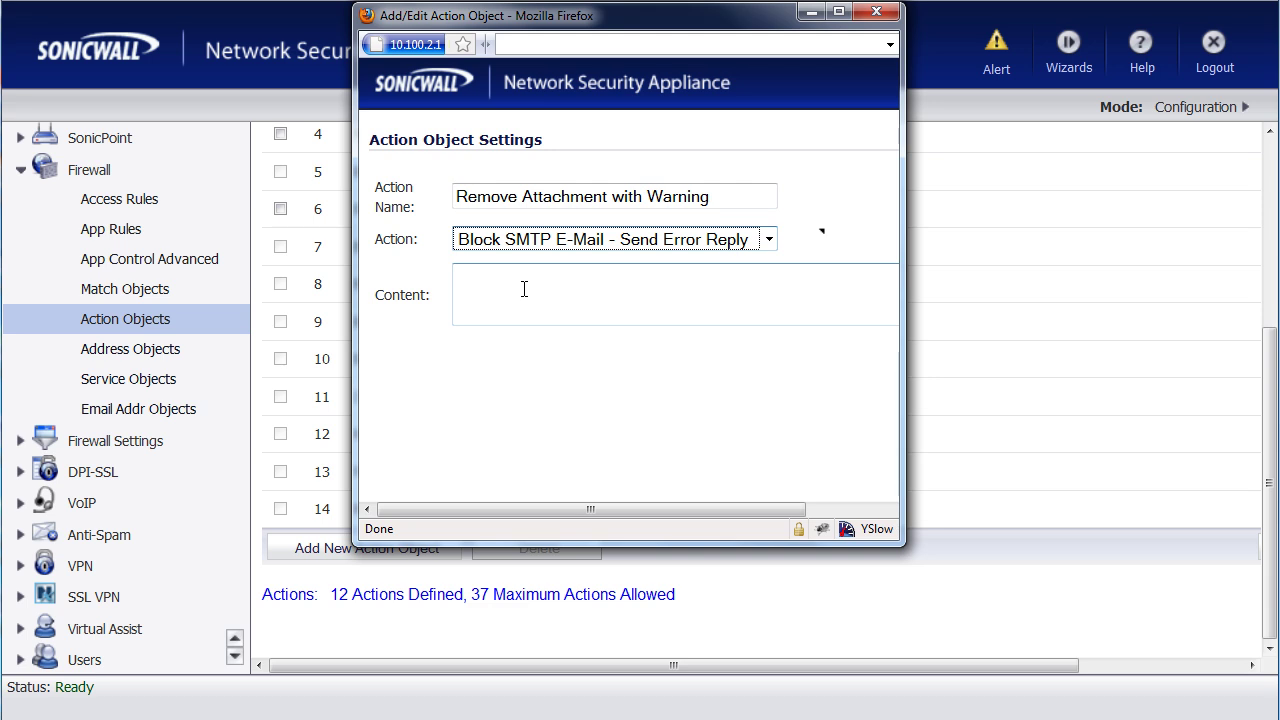
Step: Paste the confidential-document warning sentence as the error reply content and save the action object
{"action": "left_click", "coordinate": [524, 289]}
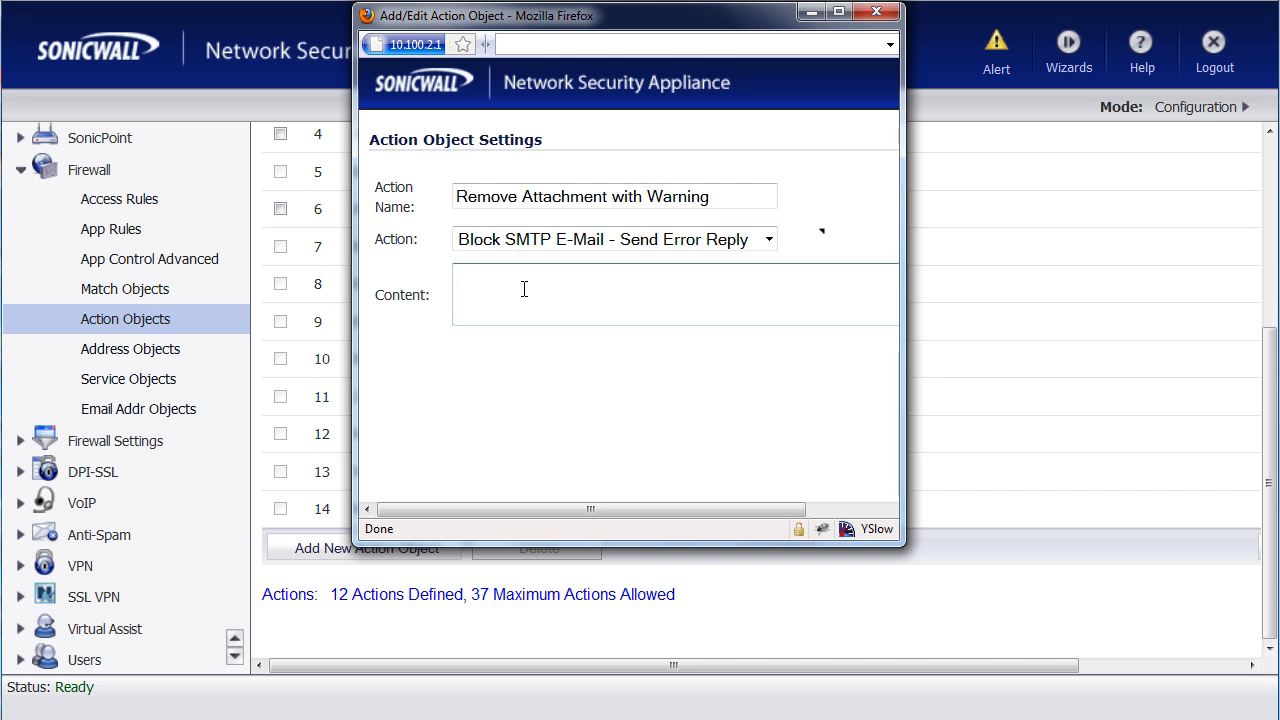
{"action": "type", "text": "This document cannot be emailed because it is marked as confidential."}
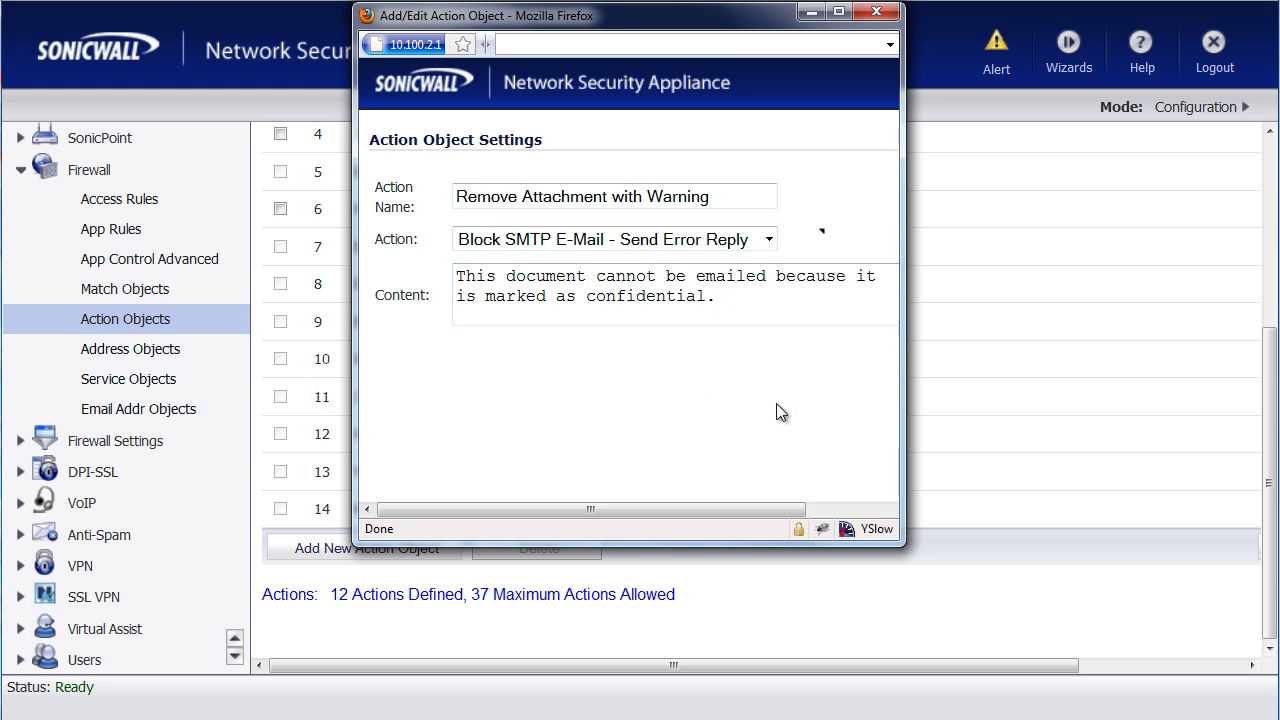
{"action": "scroll", "coordinate": [776, 403], "scroll_direction": "down", "scroll_amount": 2}
{"action": "left_click", "coordinate": [746, 478]}
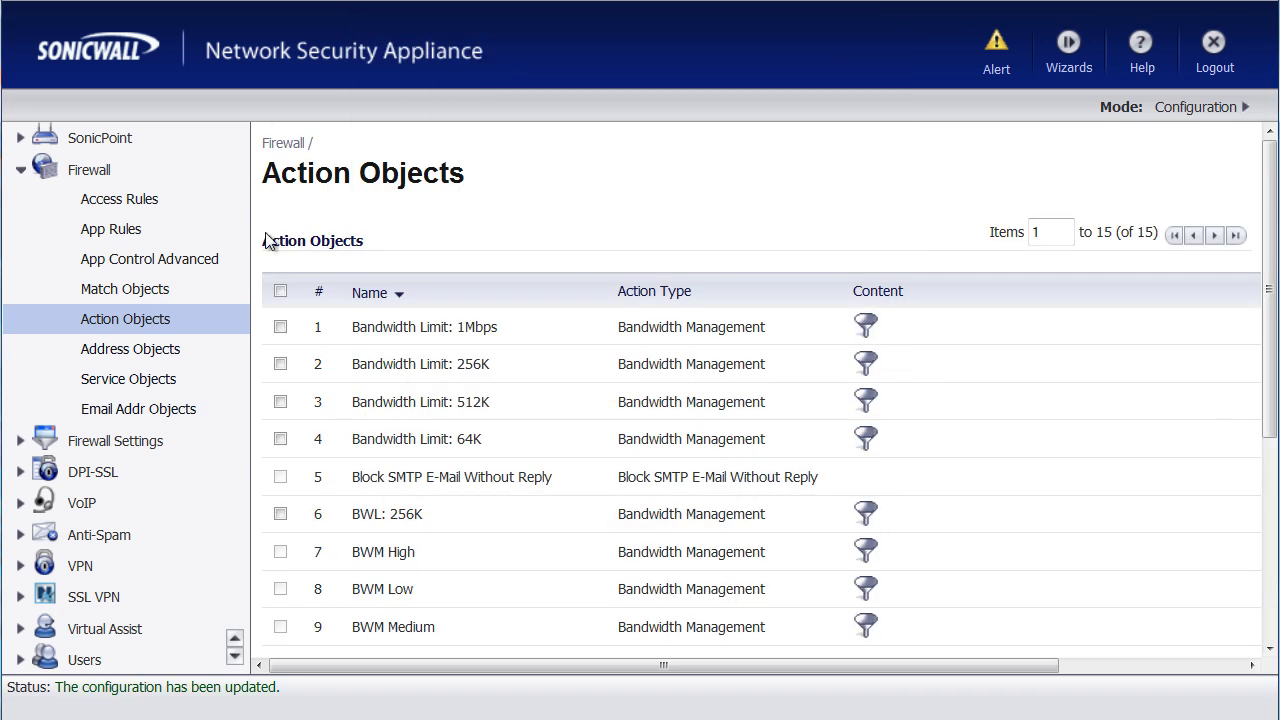
Step: Start a new app rule named 'Protect Confidential Documents' with policy type SMTP Client
{"action": "left_click", "coordinate": [116, 236]}
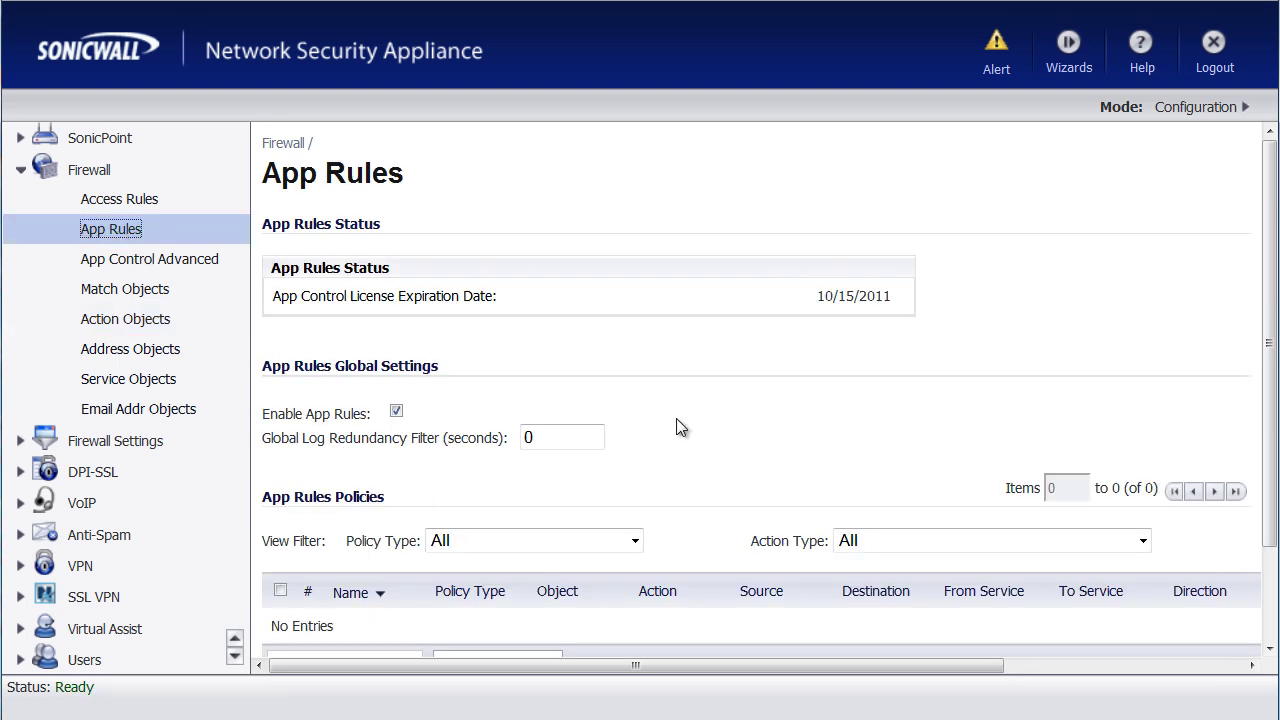
{"action": "scroll", "coordinate": [677, 426], "scroll_direction": "down", "scroll_amount": 2}
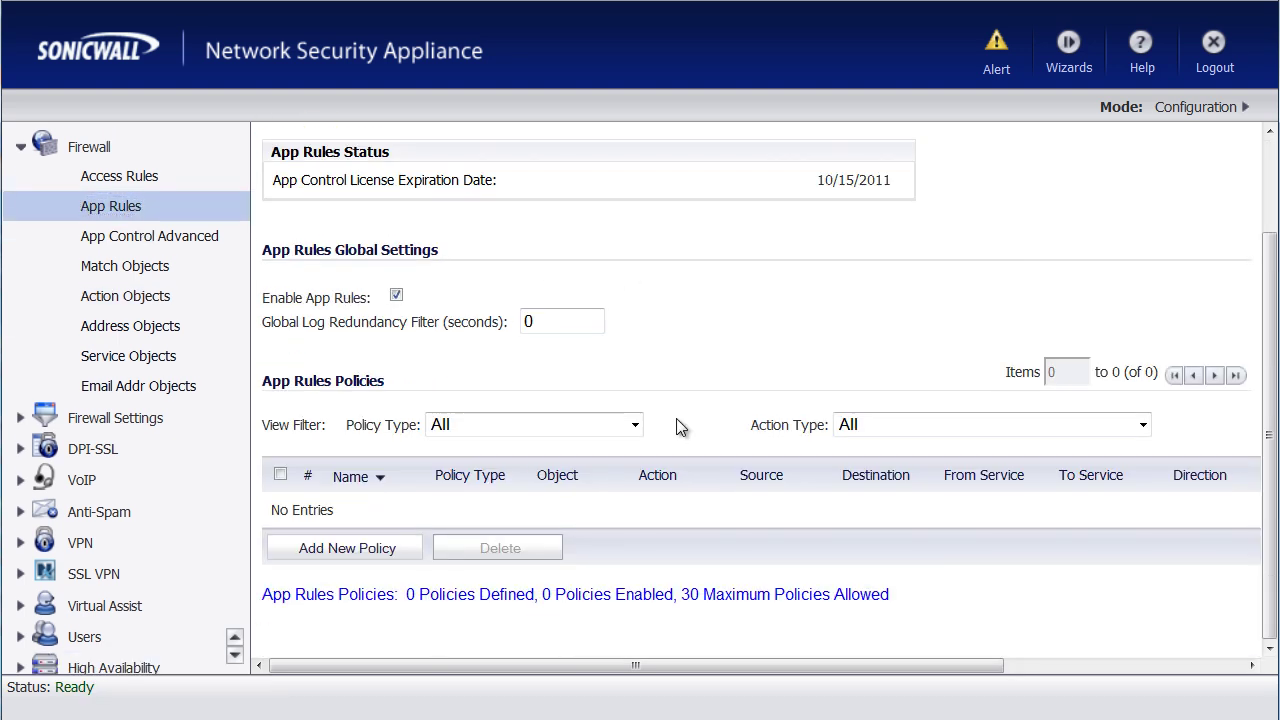
{"action": "left_click", "coordinate": [350, 556]}
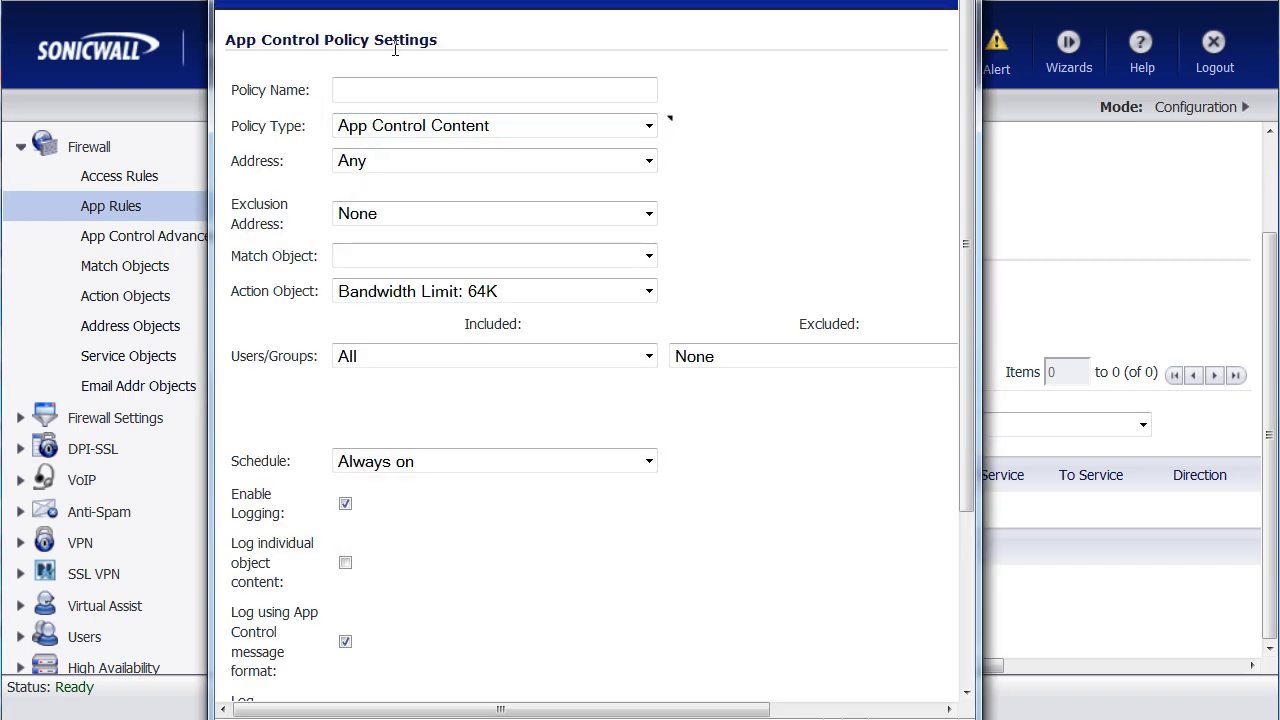
{"action": "left_click", "coordinate": [379, 91]}
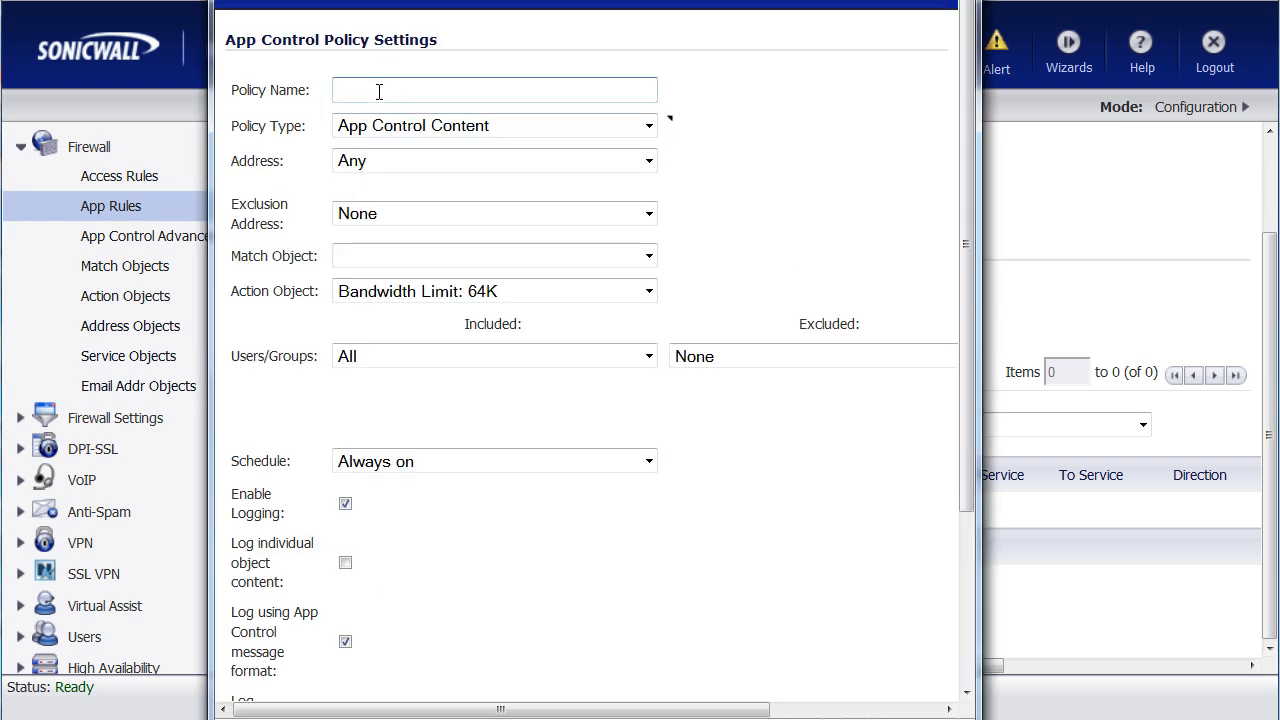
{"action": "type", "text": "Protect Co"}
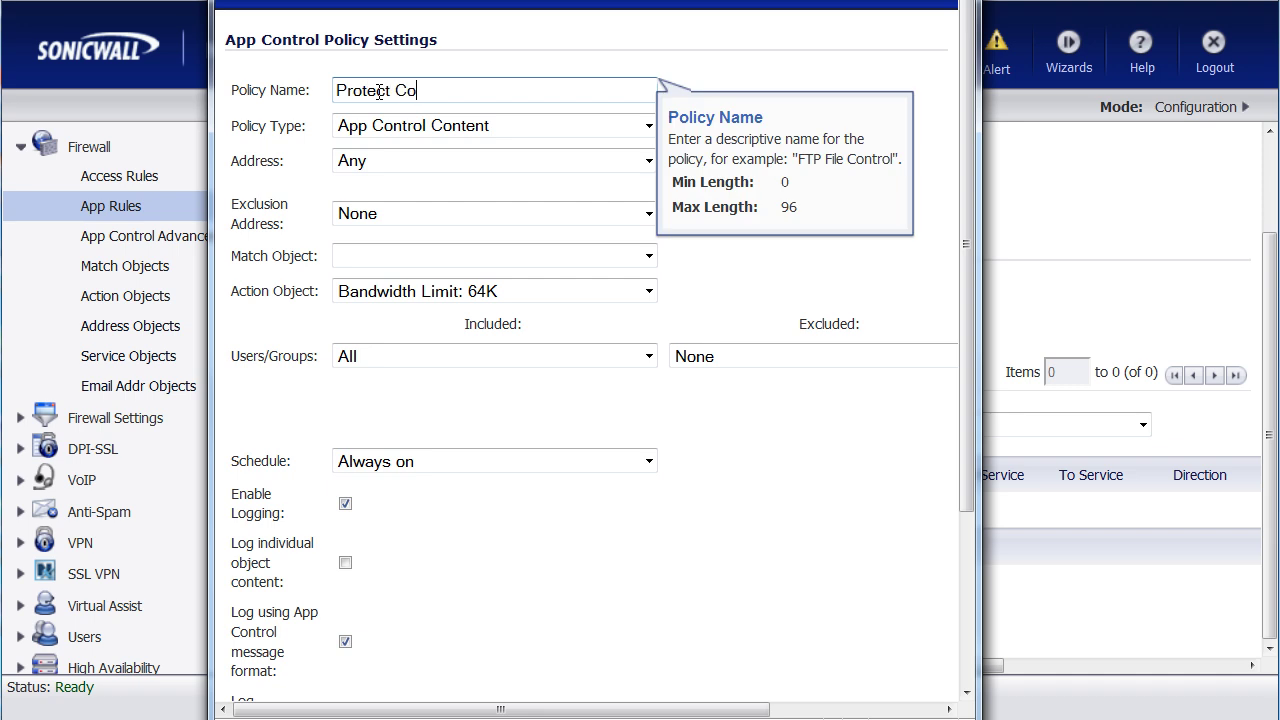
{"action": "type", "text": "nfidential Documents"}
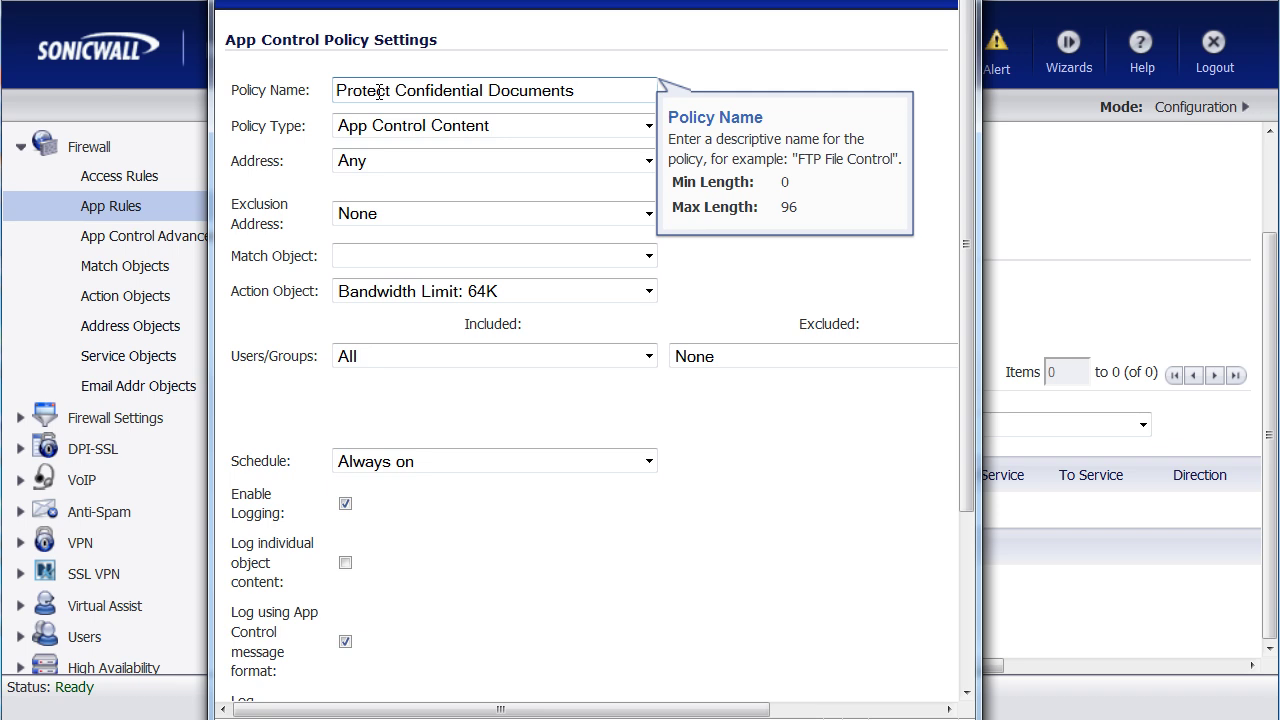
{"action": "left_click", "coordinate": [440, 129]}
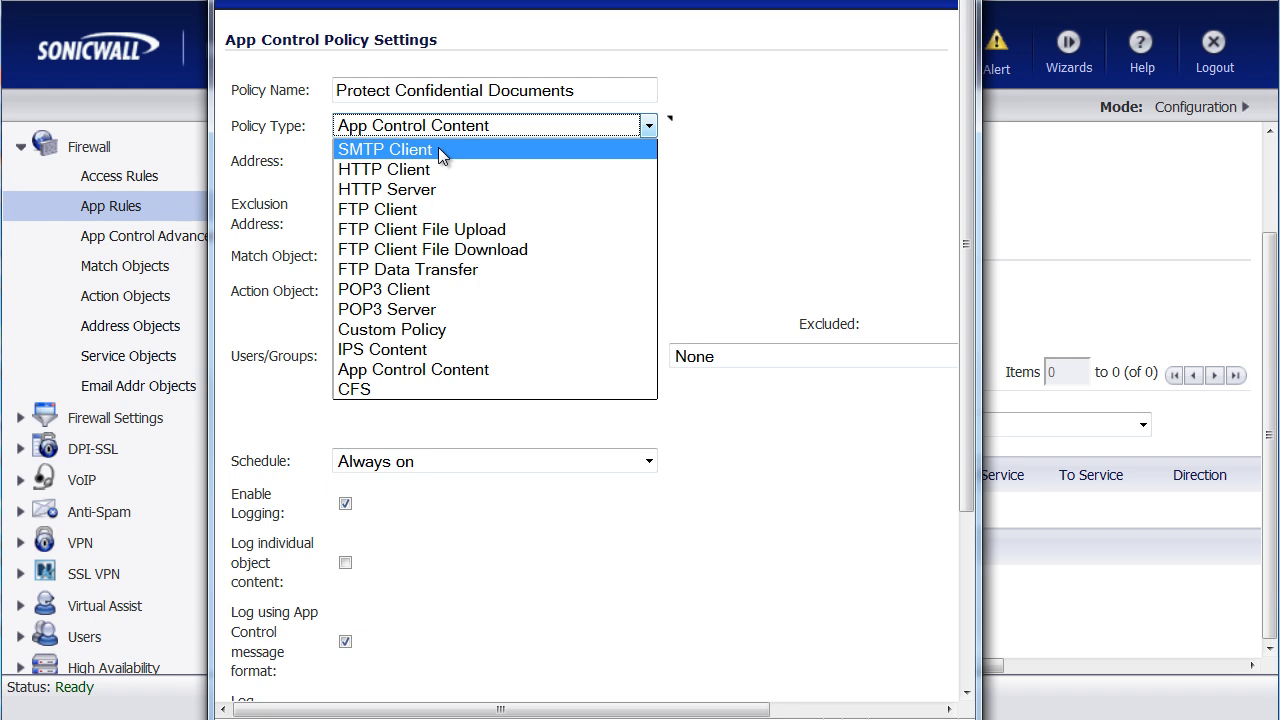
{"action": "left_click", "coordinate": [442, 152]}
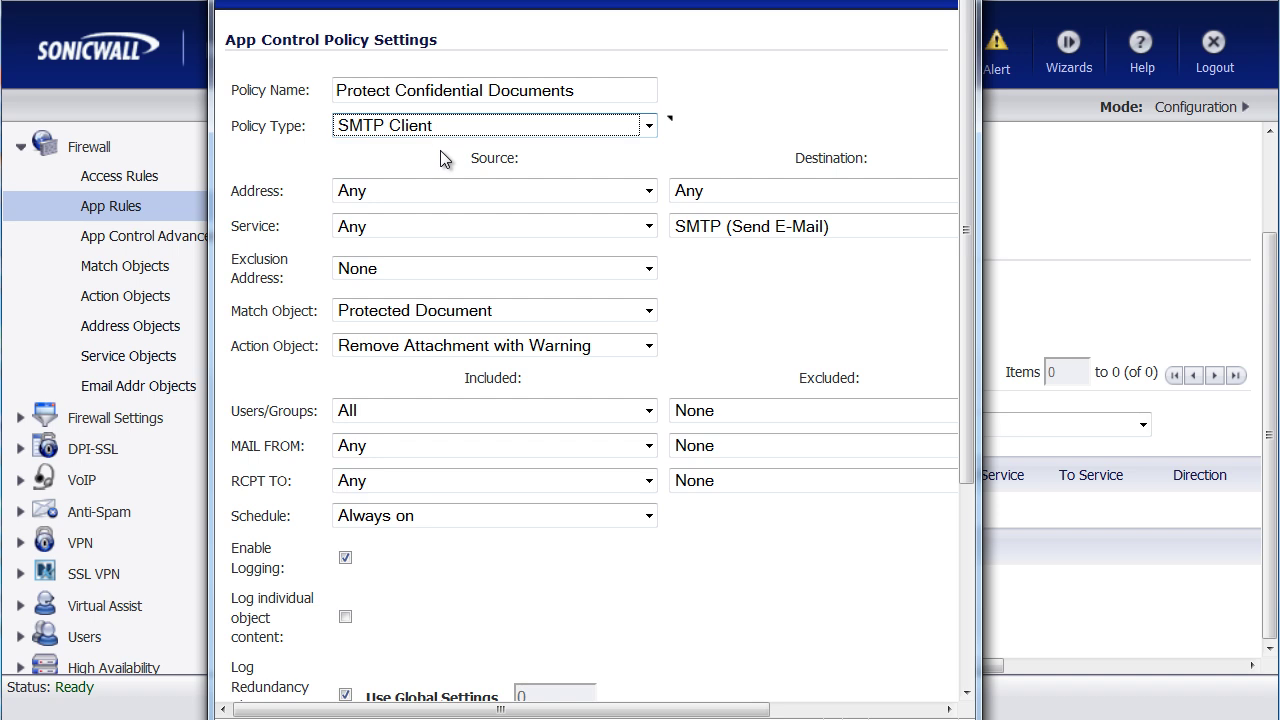
Step: Set match object Protected Document, action Remove Attachment with Warning, direction Outgoing, and save
{"action": "left_click", "coordinate": [597, 312]}
{"action": "left_click", "coordinate": [597, 309]}
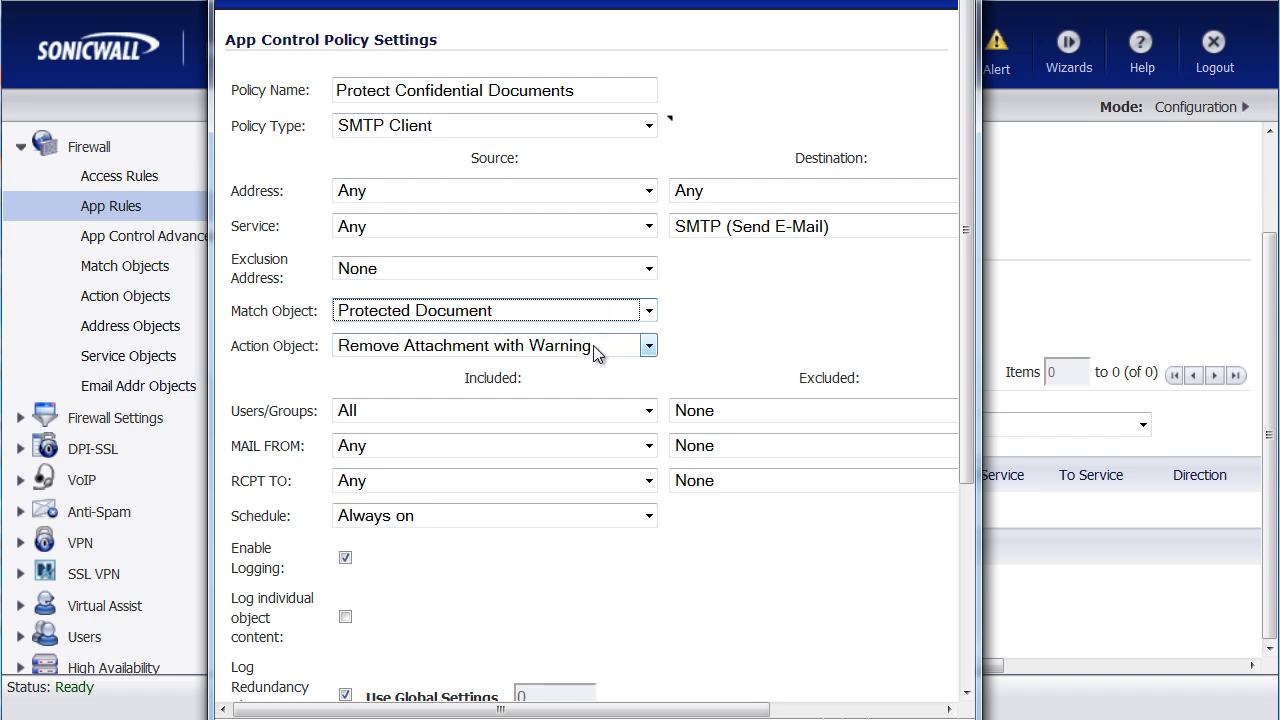
{"action": "left_click", "coordinate": [595, 347]}
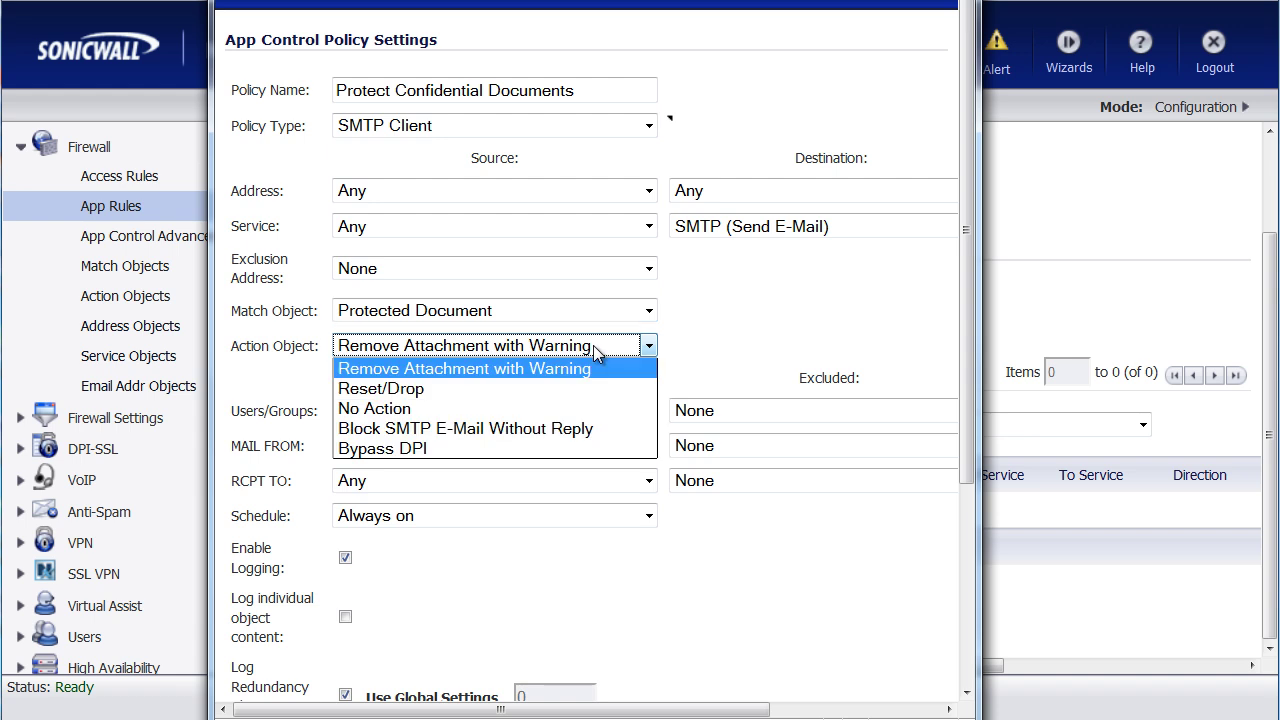
{"action": "left_click", "coordinate": [593, 345]}
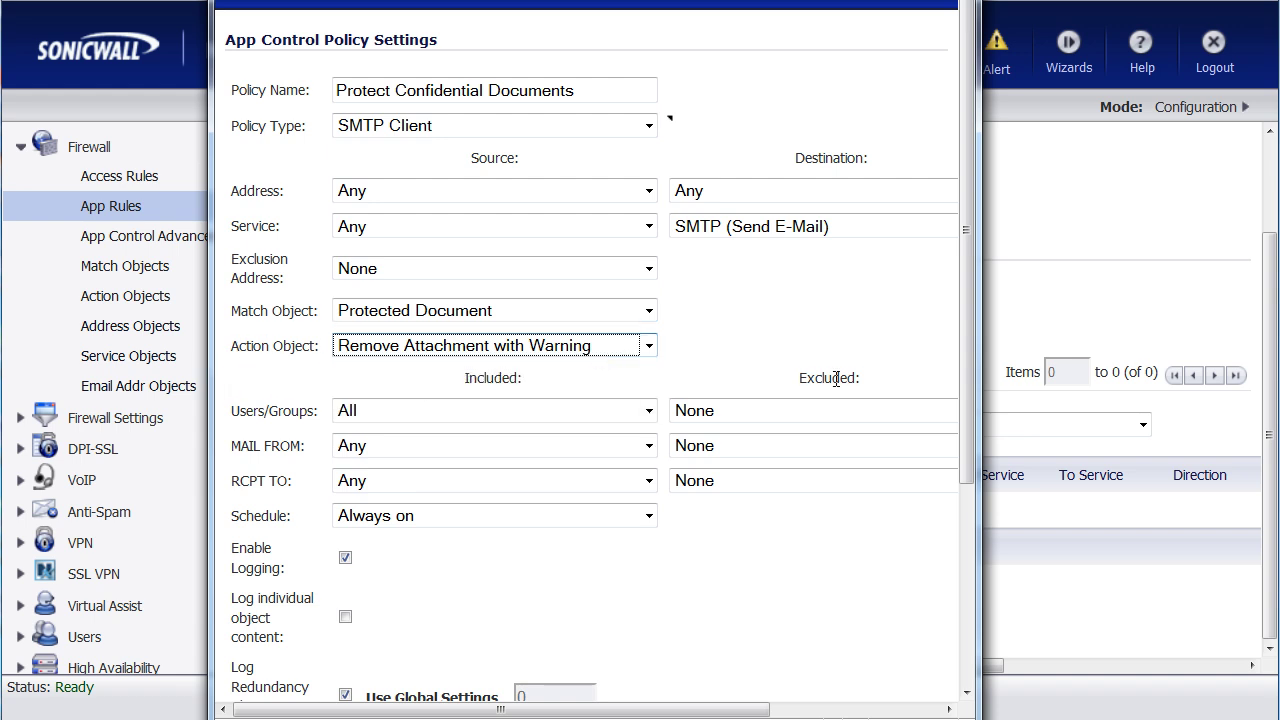
{"action": "left_click", "coordinate": [776, 310]}
{"action": "scroll", "coordinate": [776, 310], "scroll_direction": "down", "scroll_amount": 3}
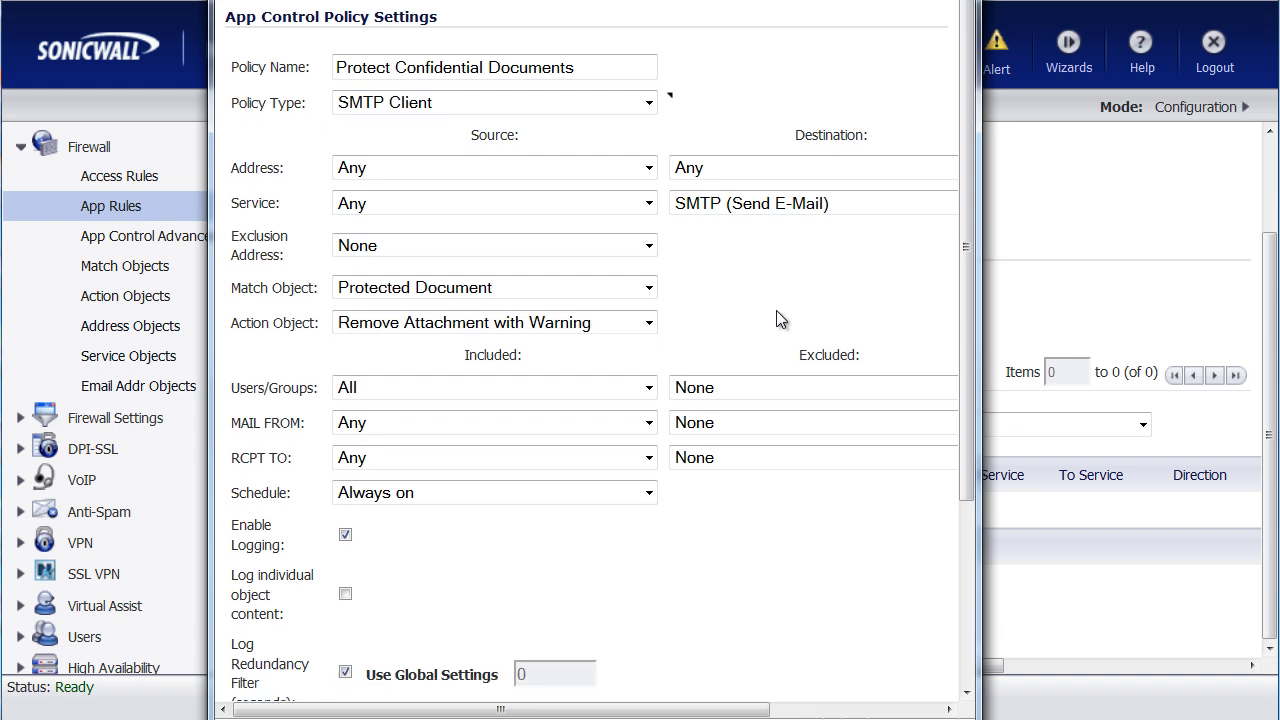
{"action": "scroll", "coordinate": [776, 310], "scroll_direction": "down", "scroll_amount": 2}
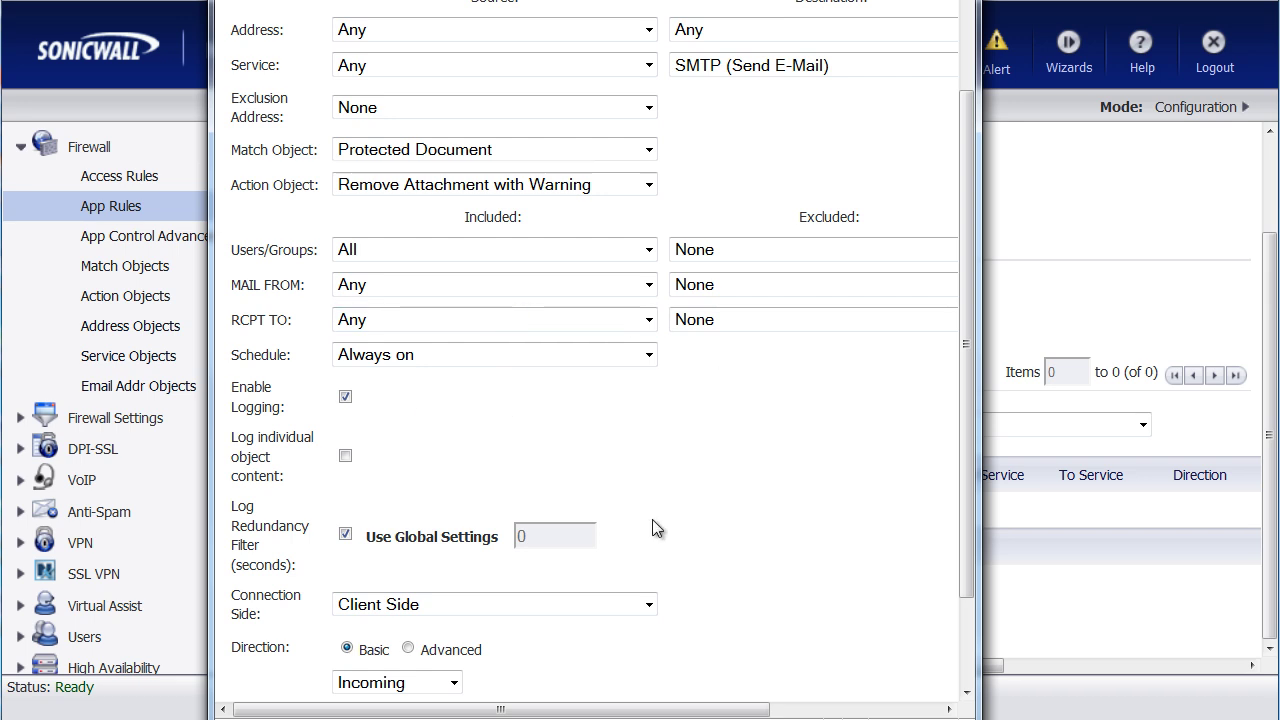
{"action": "scroll", "coordinate": [768, 496], "scroll_direction": "down", "scroll_amount": 3}
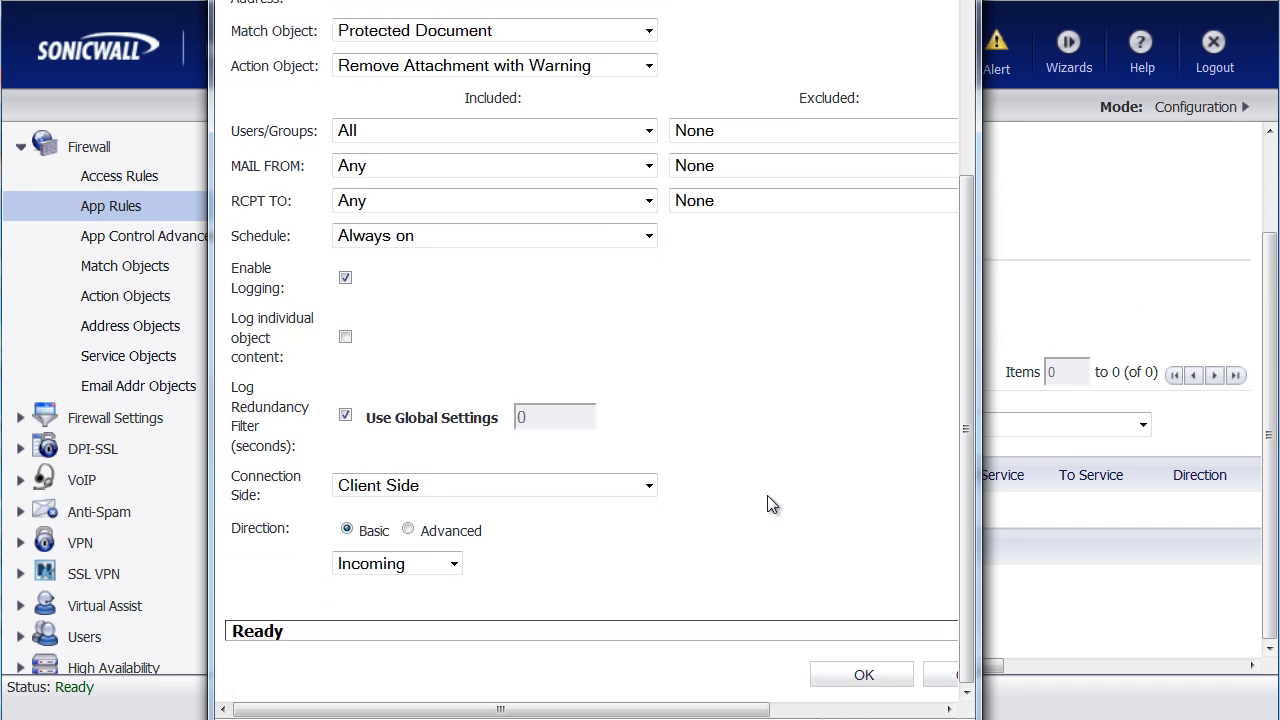
{"action": "left_click", "coordinate": [453, 566]}
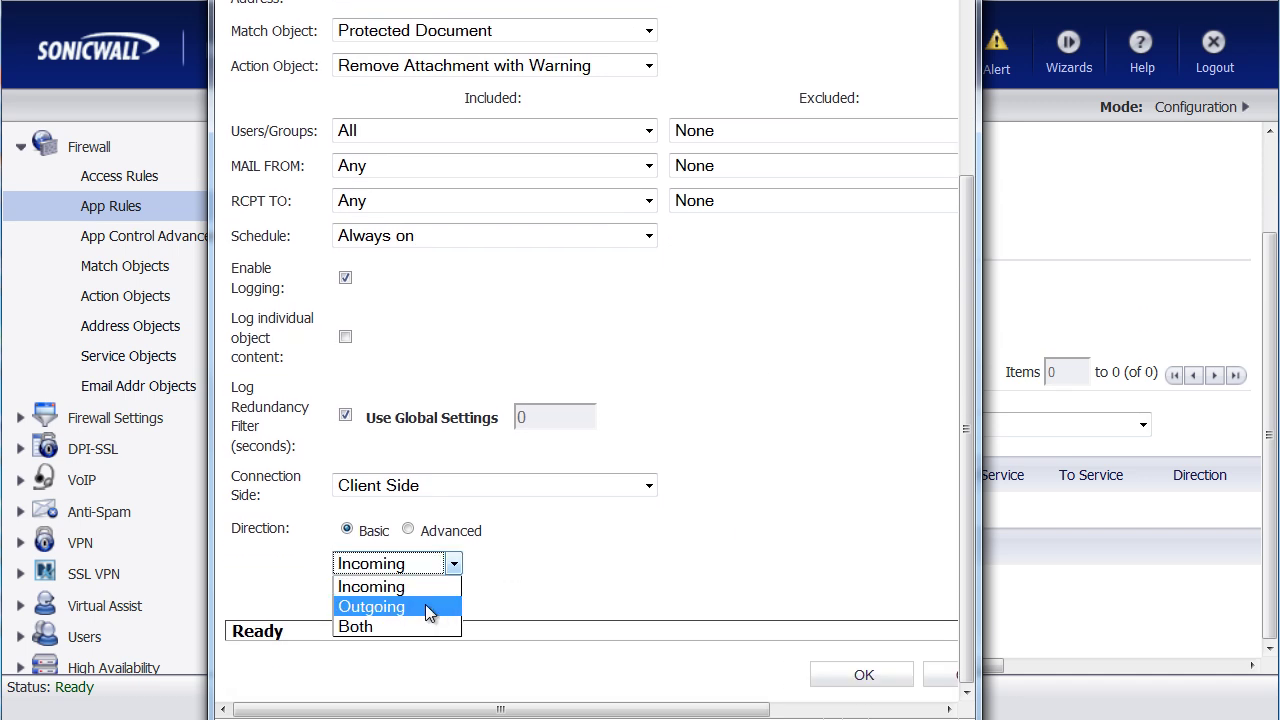
{"action": "left_click", "coordinate": [425, 606]}
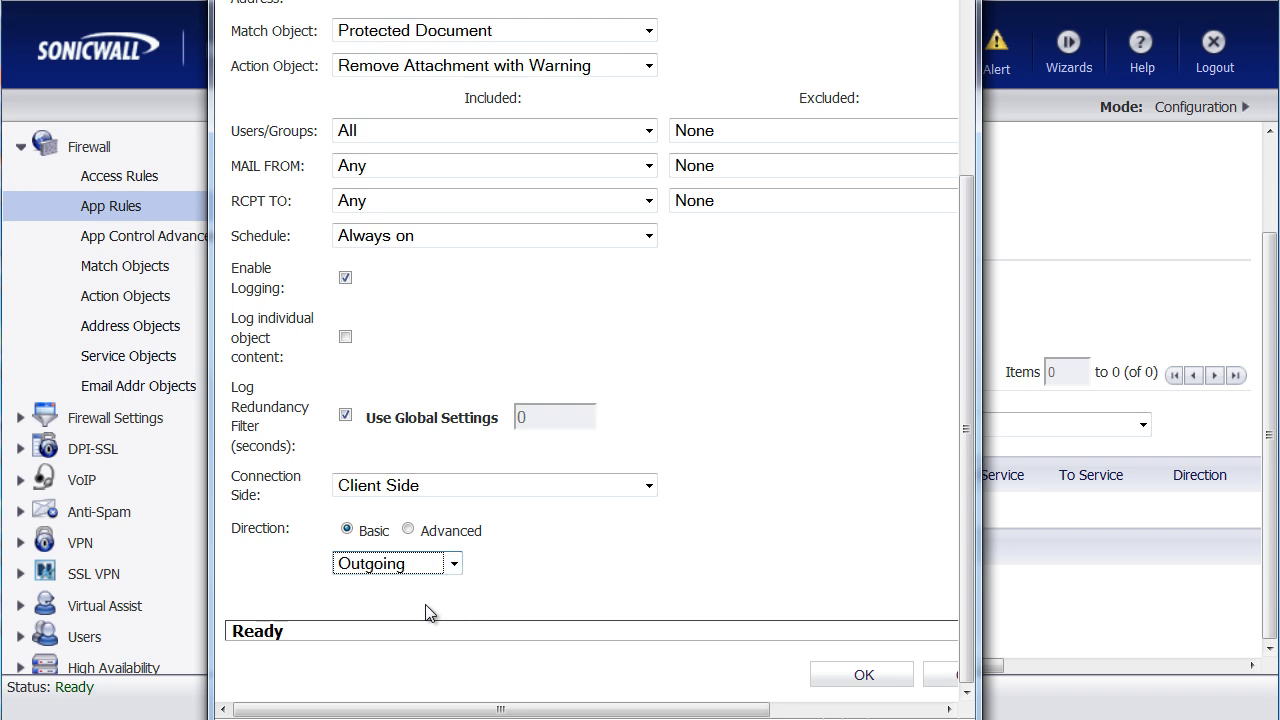
{"action": "left_click", "coordinate": [862, 680]}
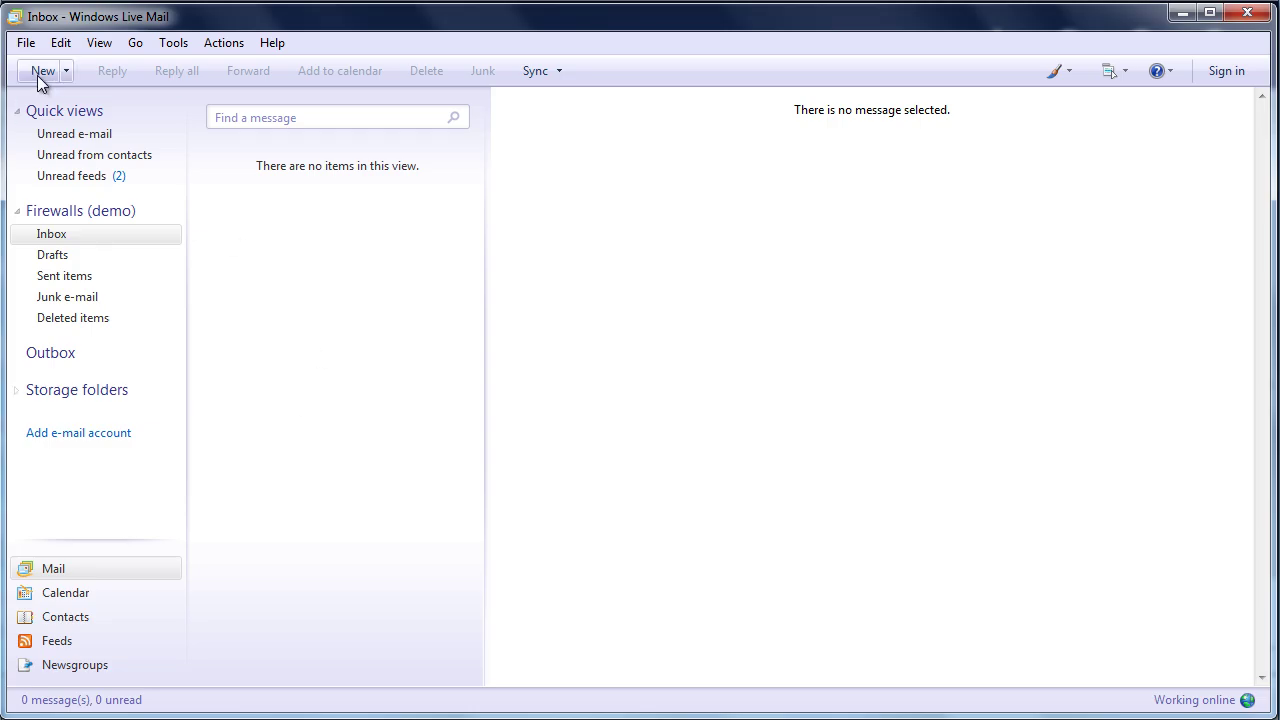
Step: Address a new message to the demo recipient, subject 'my document', with confidential-doc.txt attached
{"action": "left_click", "coordinate": [40, 71]}
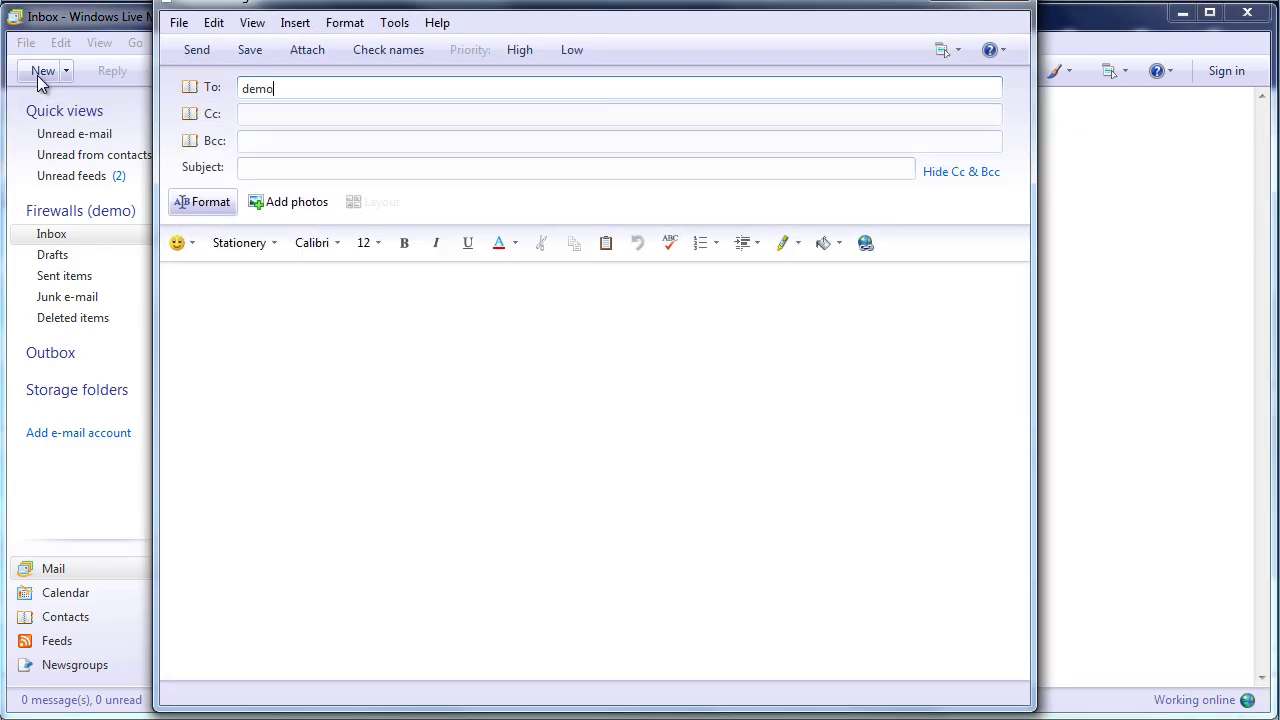
{"action": "key", "text": "Tab"}
{"action": "key", "text": "Tab"}
{"action": "key", "text": "Tab"}
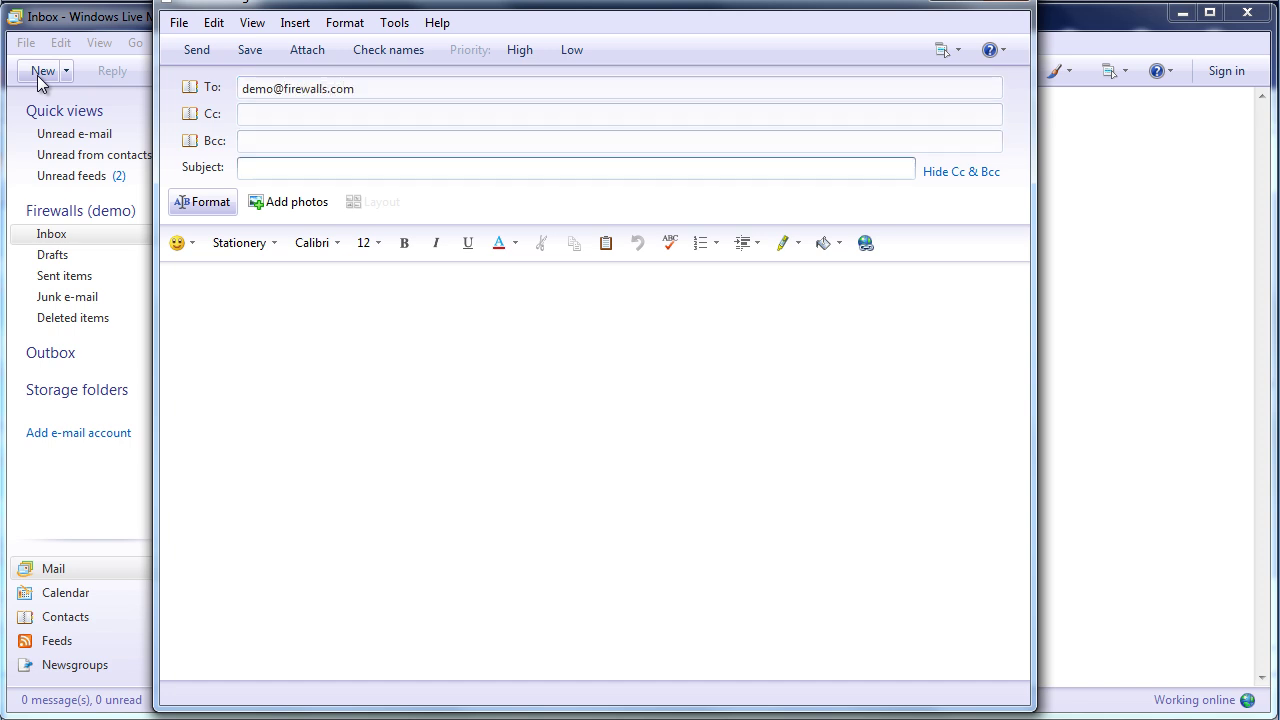
{"action": "type", "text": "my document"}
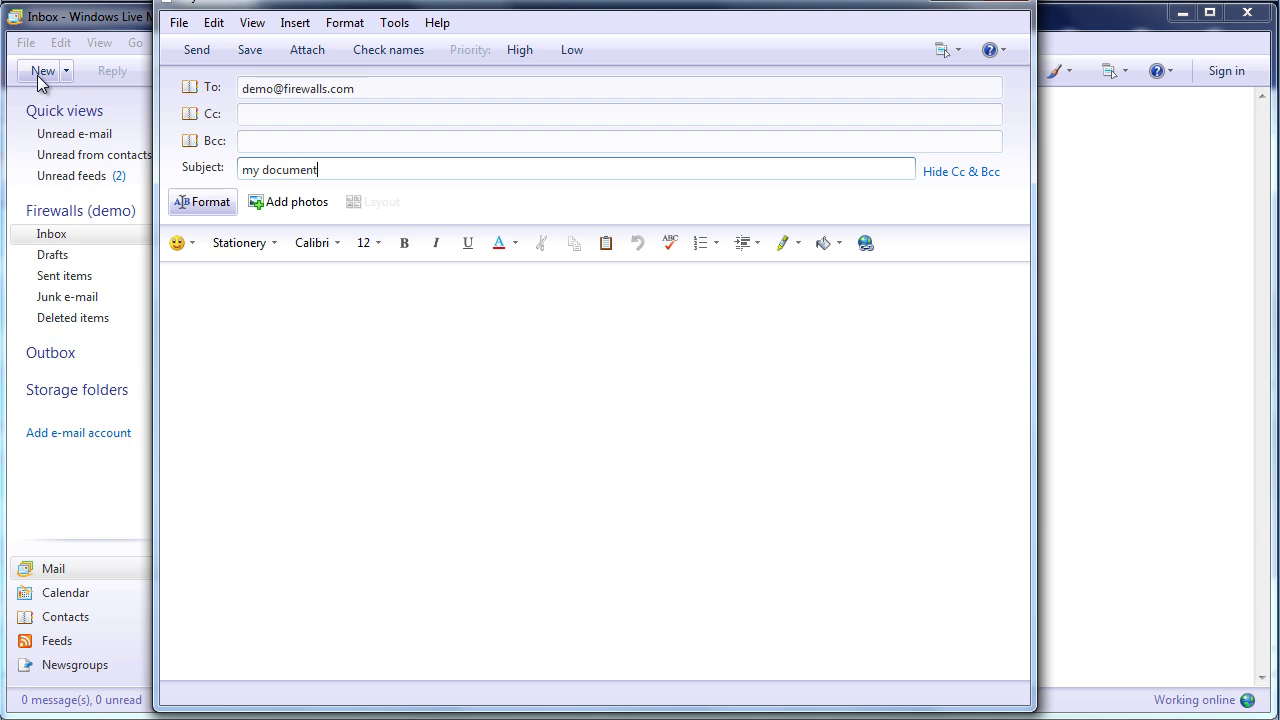
{"action": "key", "text": "Tab"}
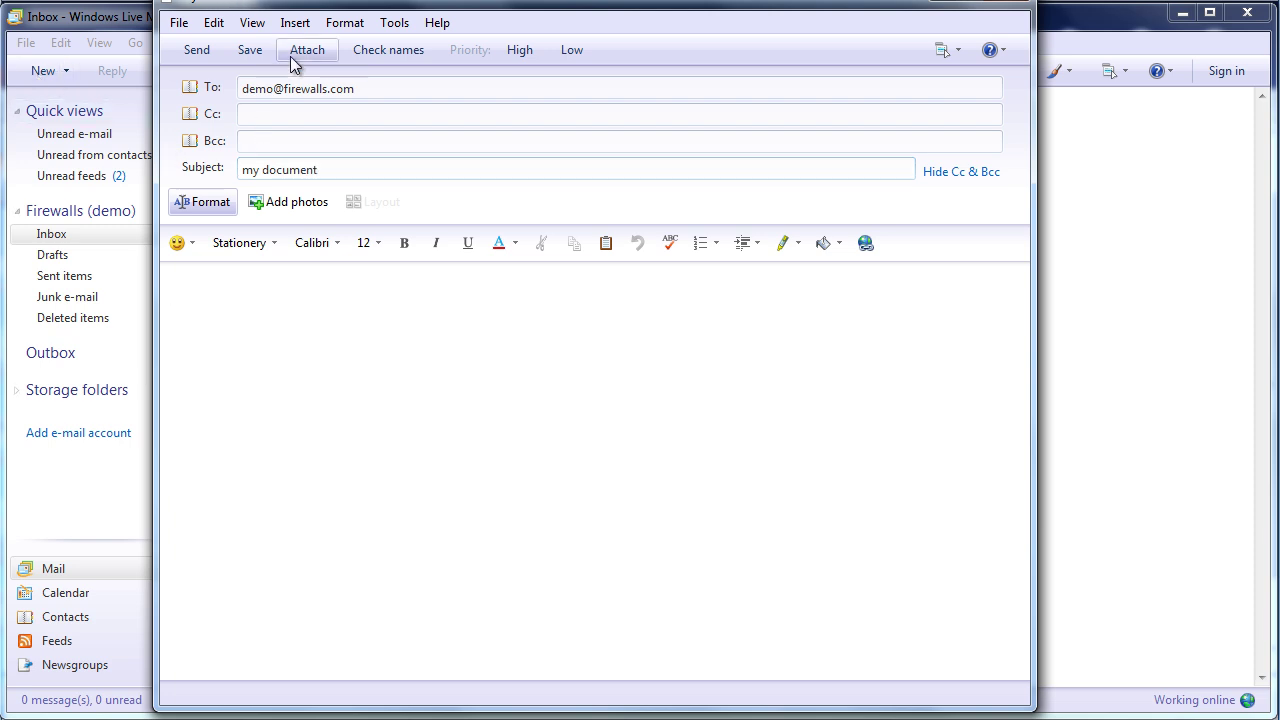
{"action": "left_click", "coordinate": [305, 52]}
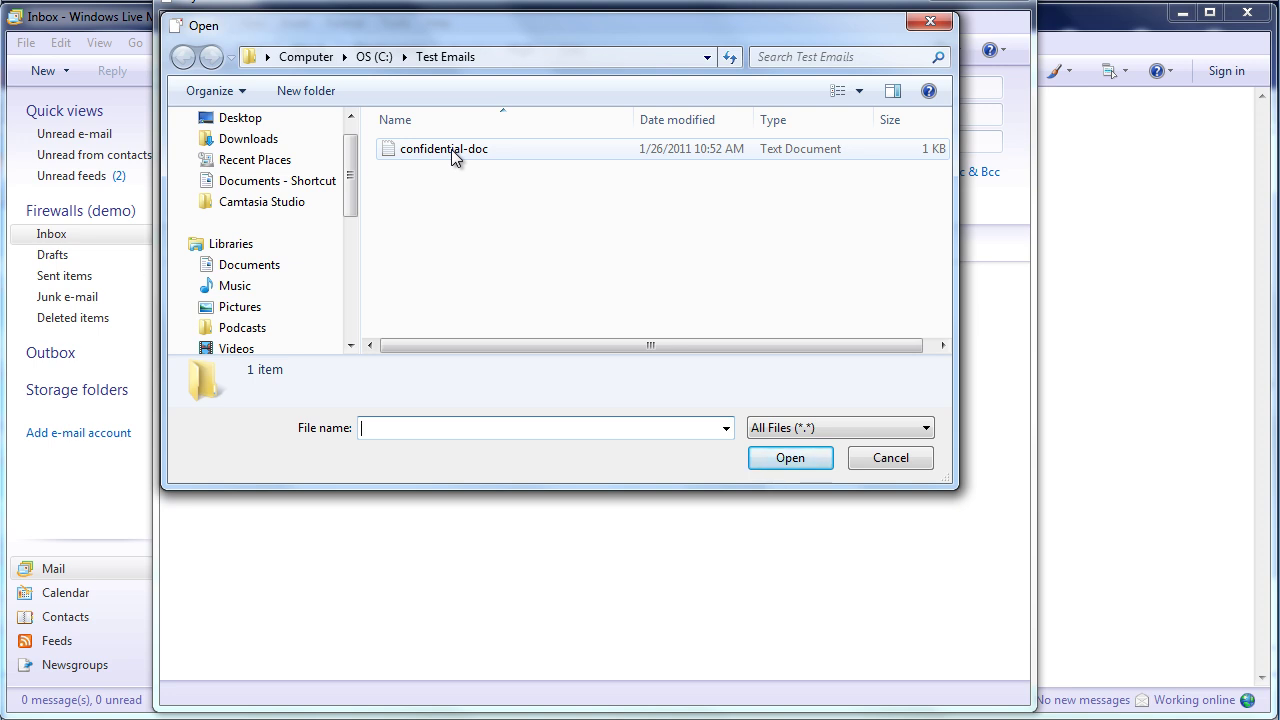
{"action": "double_click", "coordinate": [451, 149]}
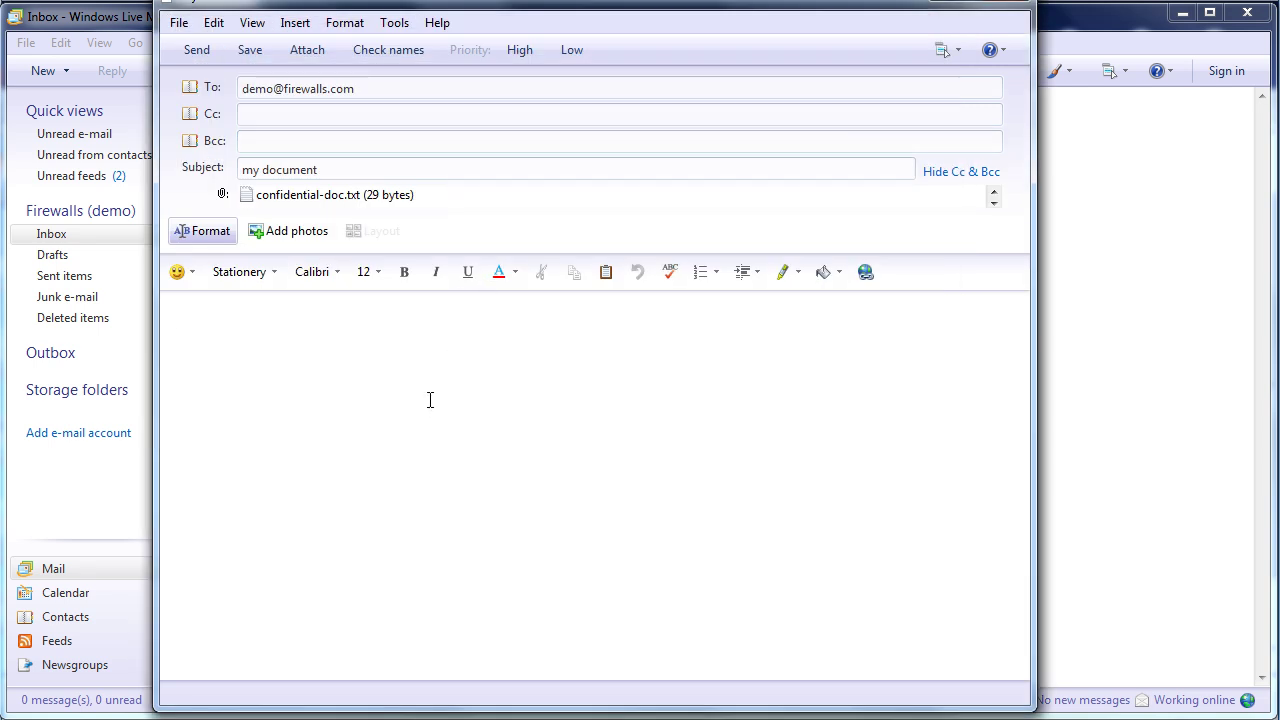
Step: Send the 'my document' message and sync so it leaves the Outbox
{"action": "left_click", "coordinate": [197, 55]}
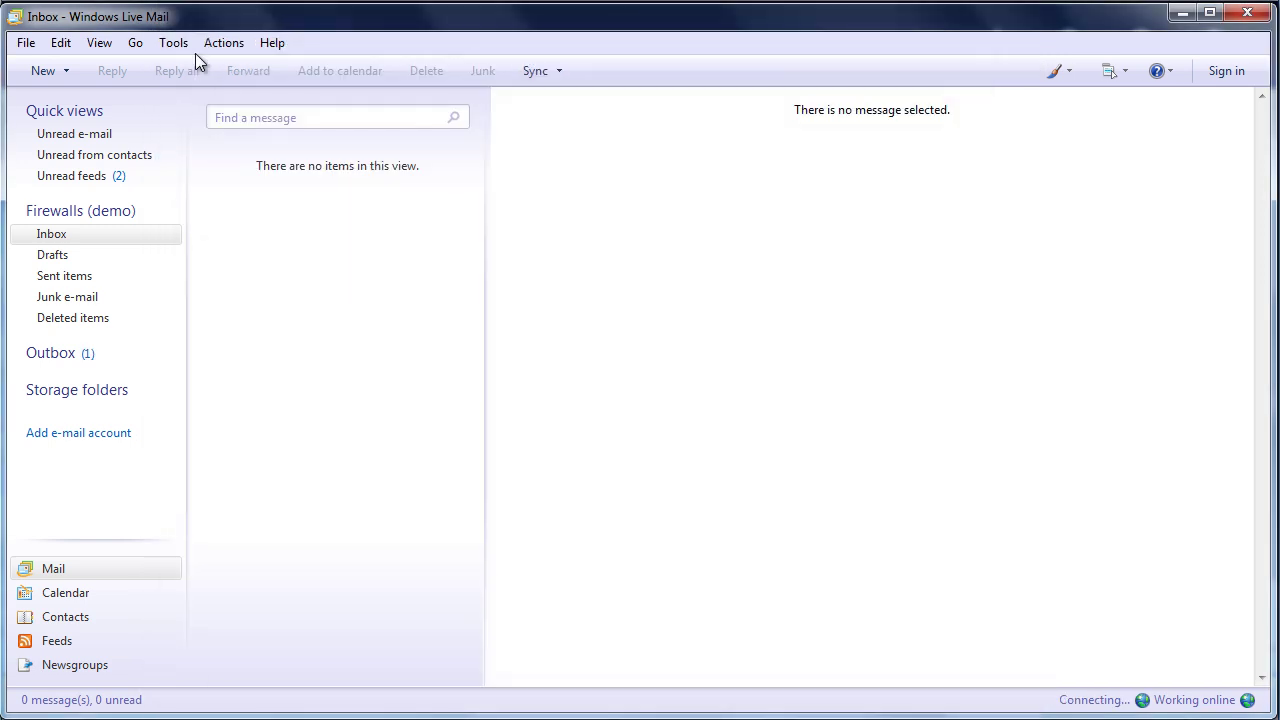
{"action": "left_click", "coordinate": [531, 72]}
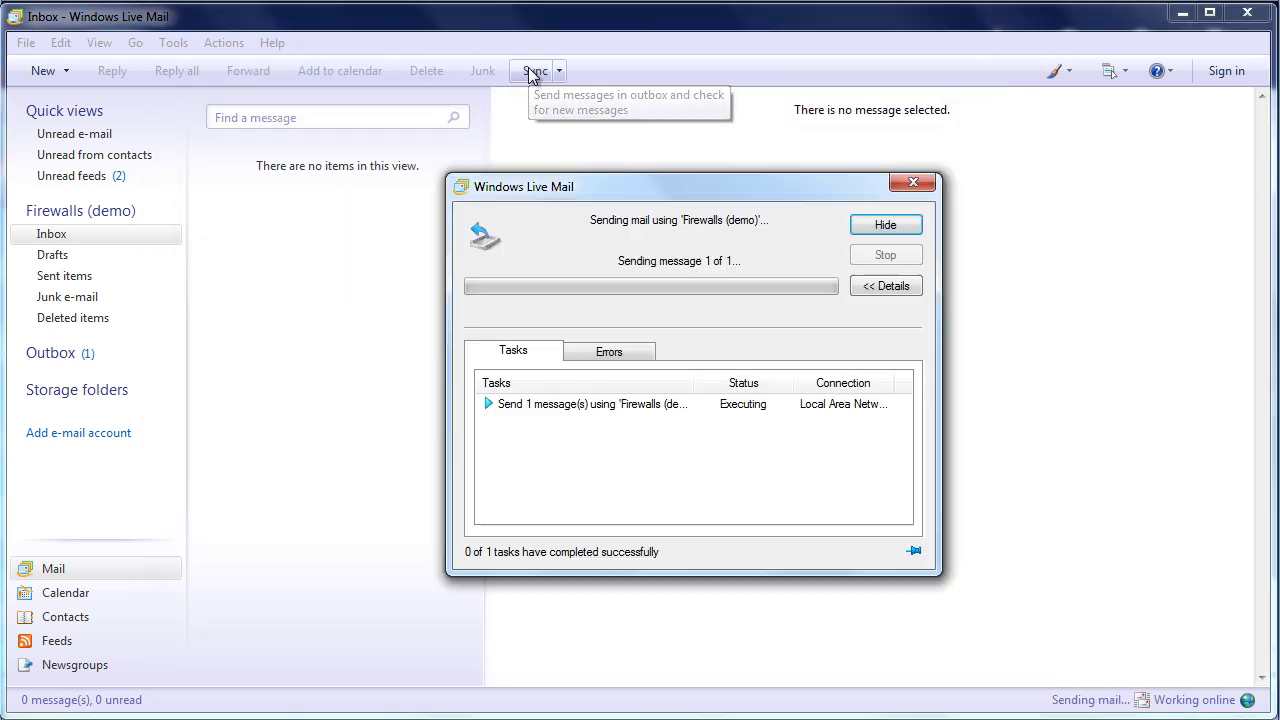